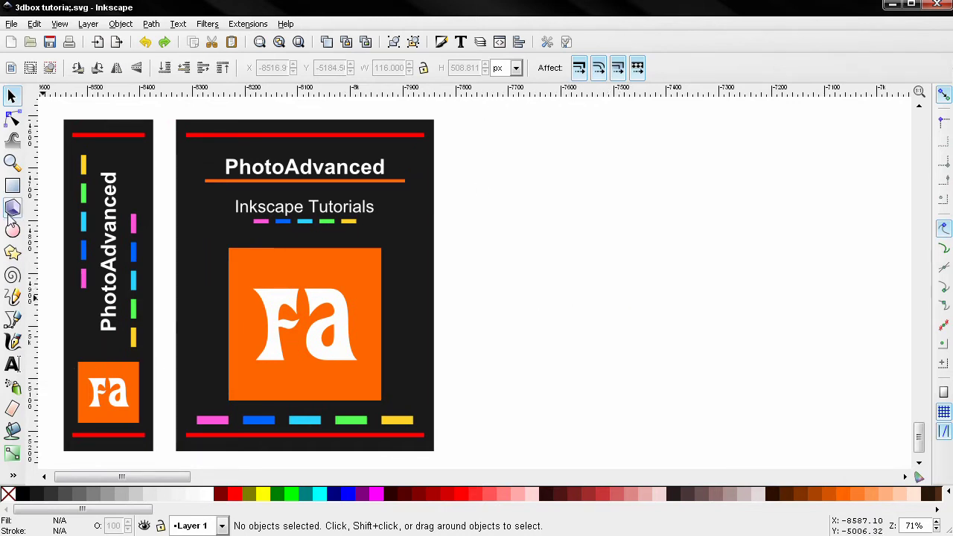
Draw an open V-shaped path beside the front cover, about 369 px wide and 79 px high, with its longer right arm at 15°.
left_click(12, 319)
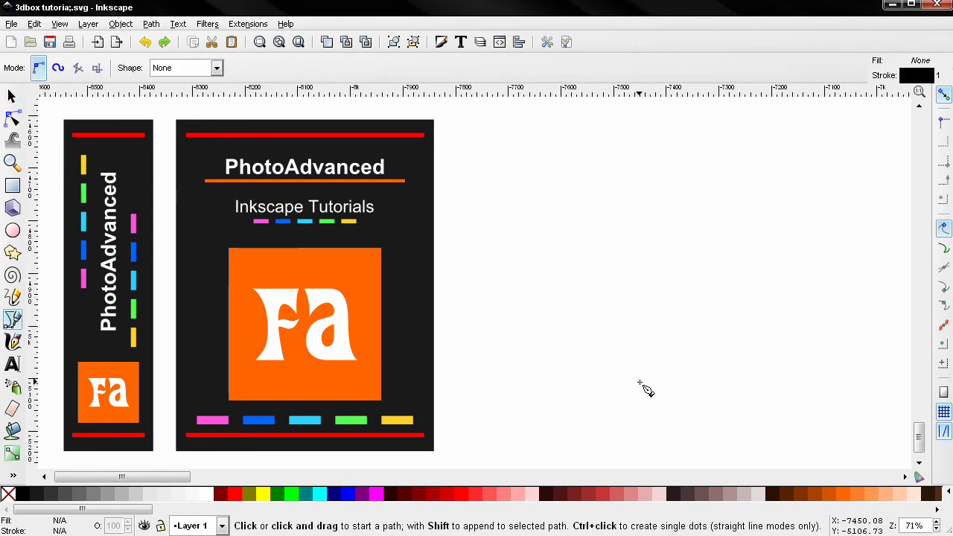
left_click(617, 426)
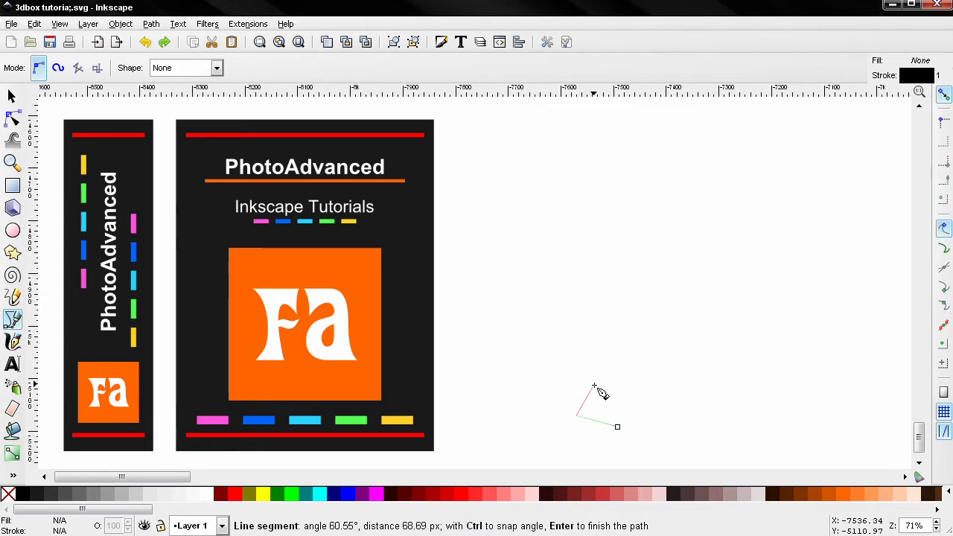
key("Return")
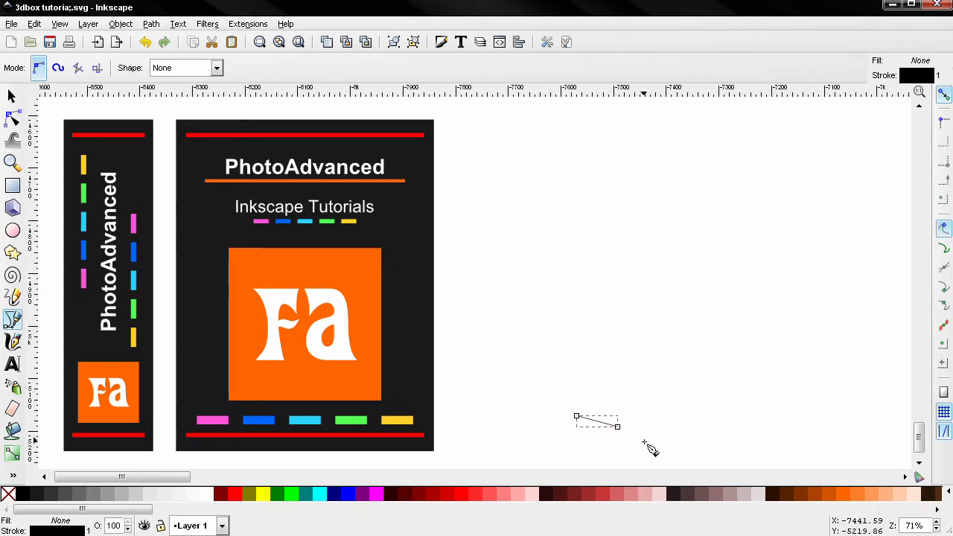
left_click(618, 427)
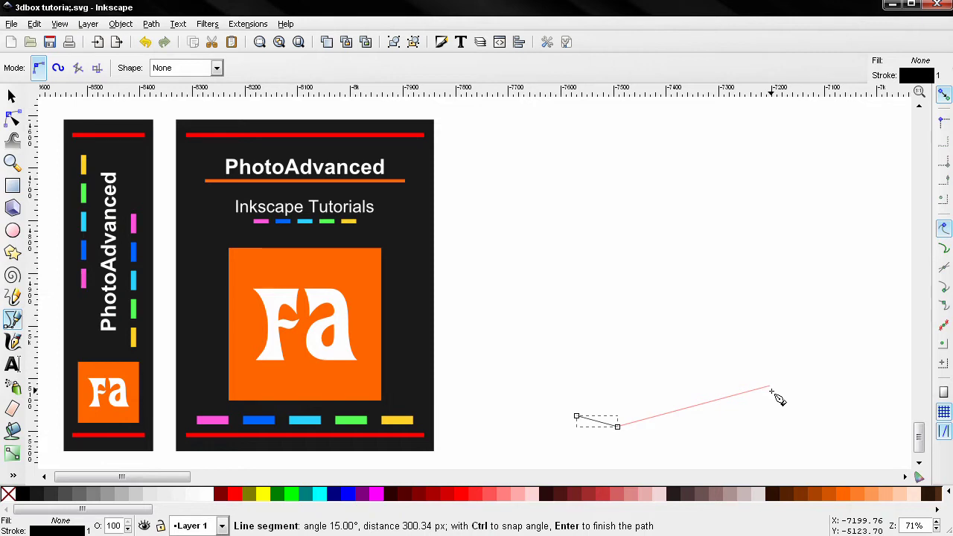
left_click(770, 388)
key("Return")
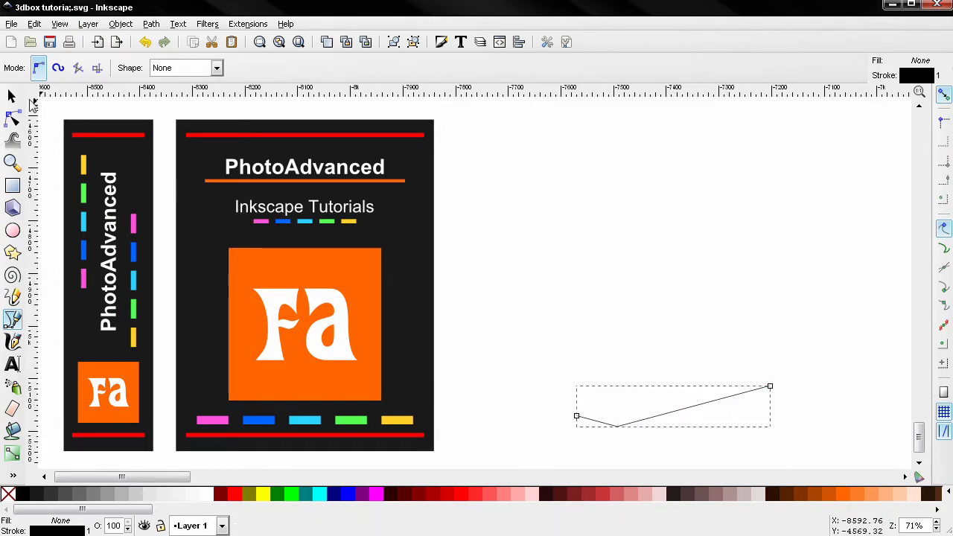
Duplicate the V-shaped path, flip the copy vertically and move it straight up above the original.
left_click(12, 96)
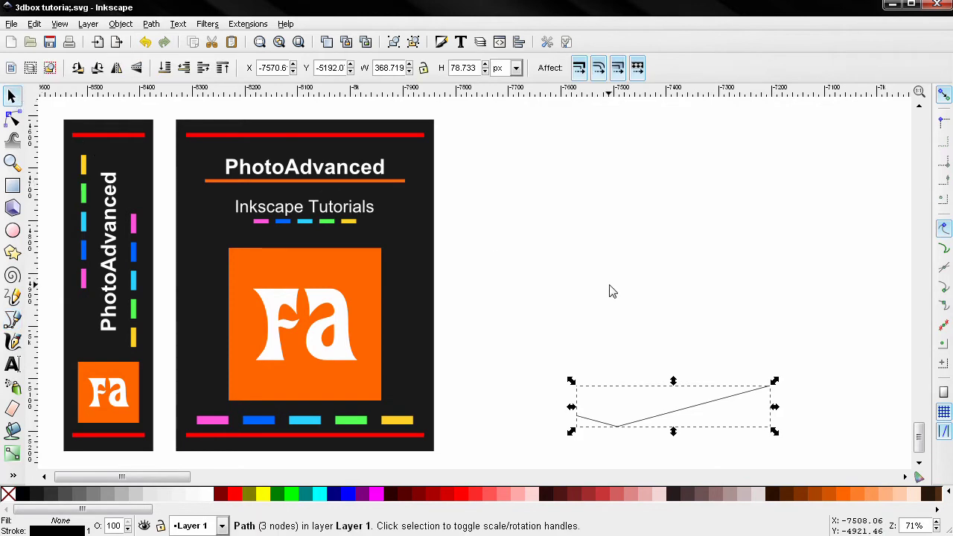
key("ctrl+z")
key("ctrl+shift+z")
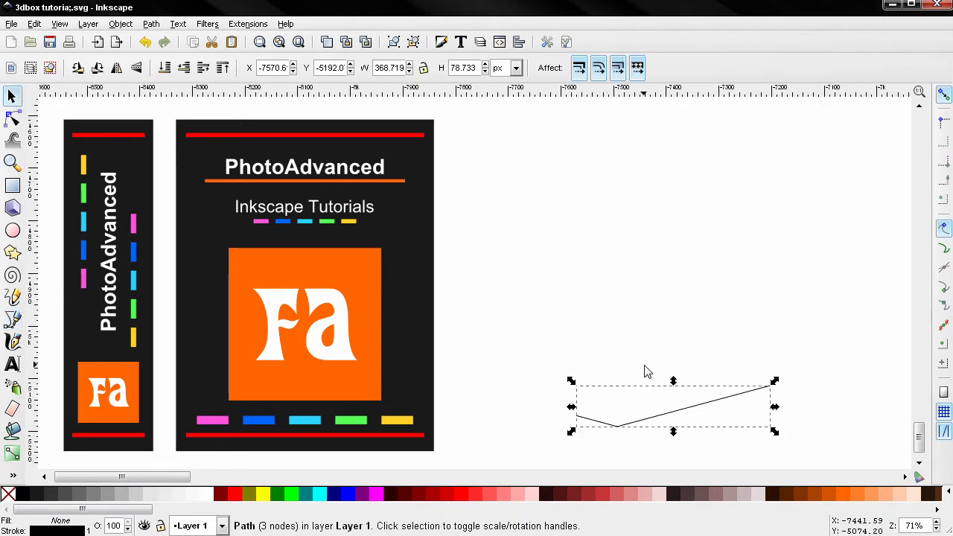
left_click(137, 72)
left_click_drag(677, 404, 650, 151)
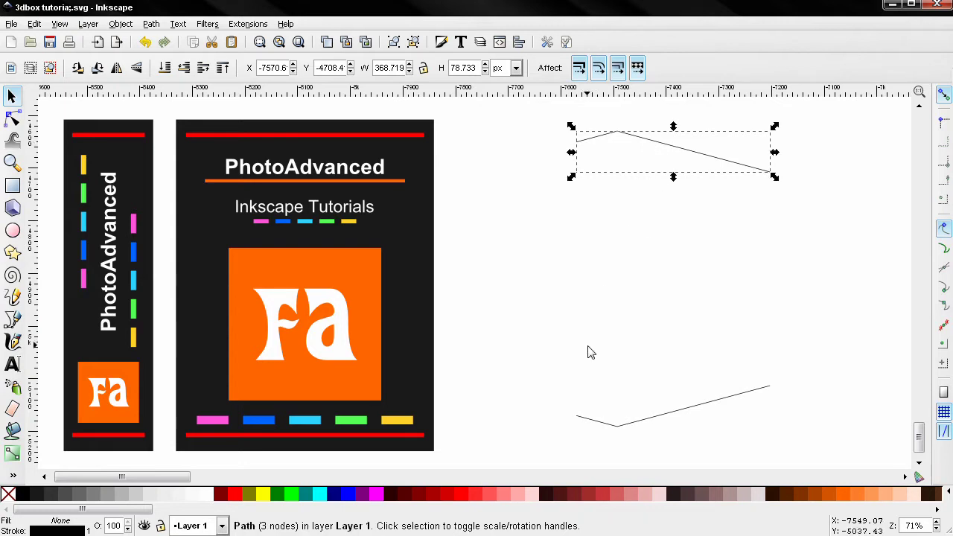
Place horizontal guides at the cover's top and bottom edges and move the two V-shaped paths' vertices onto them.
left_click(567, 324)
left_click_drag(455, 94, 443, 452)
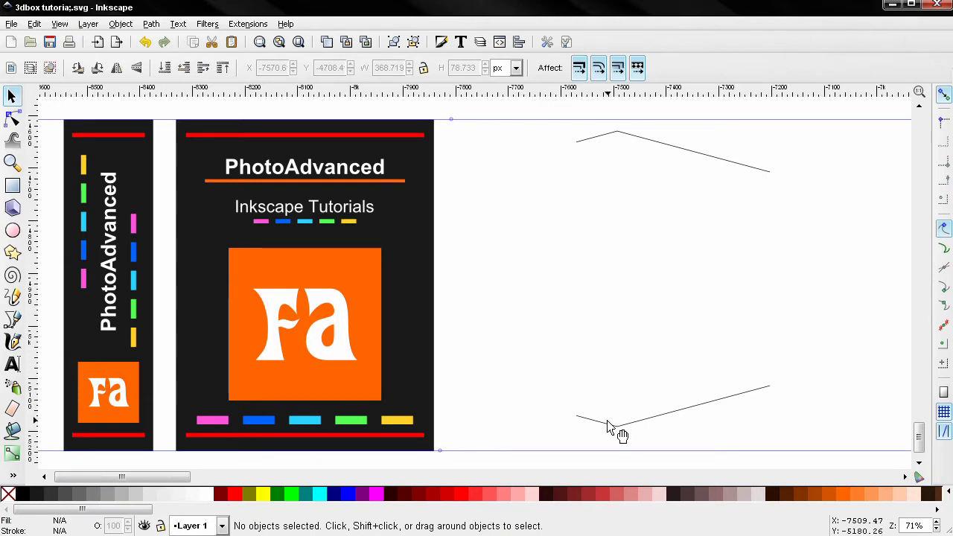
left_click_drag(606, 424, 612, 454)
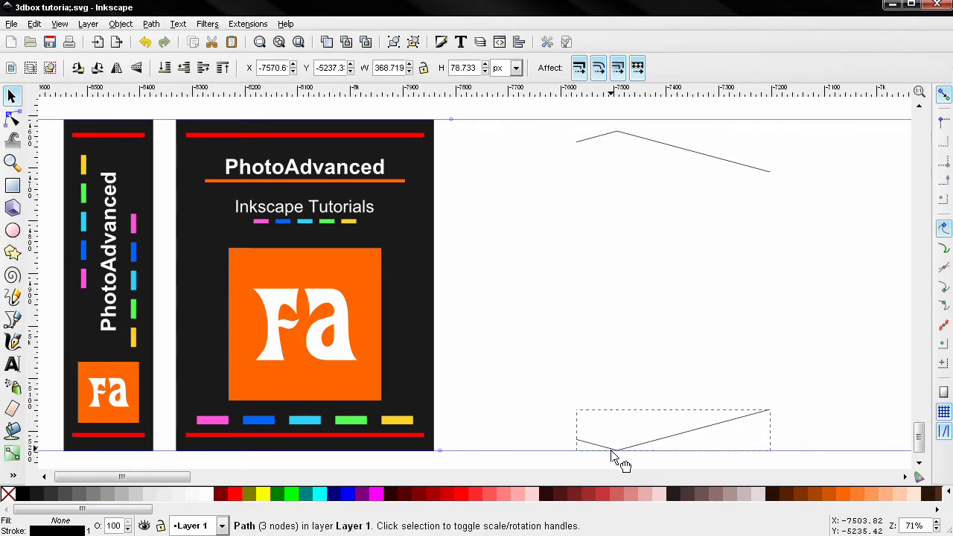
left_click_drag(648, 145, 648, 130)
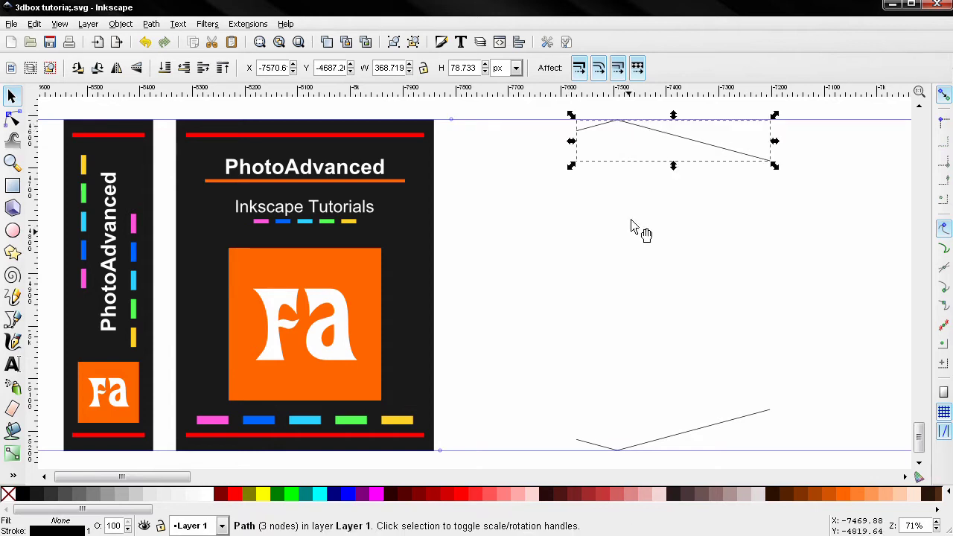
Align the upper and lower V-shaped paths with each other by centering both on the vertical axis.
left_click(654, 443, "shift")
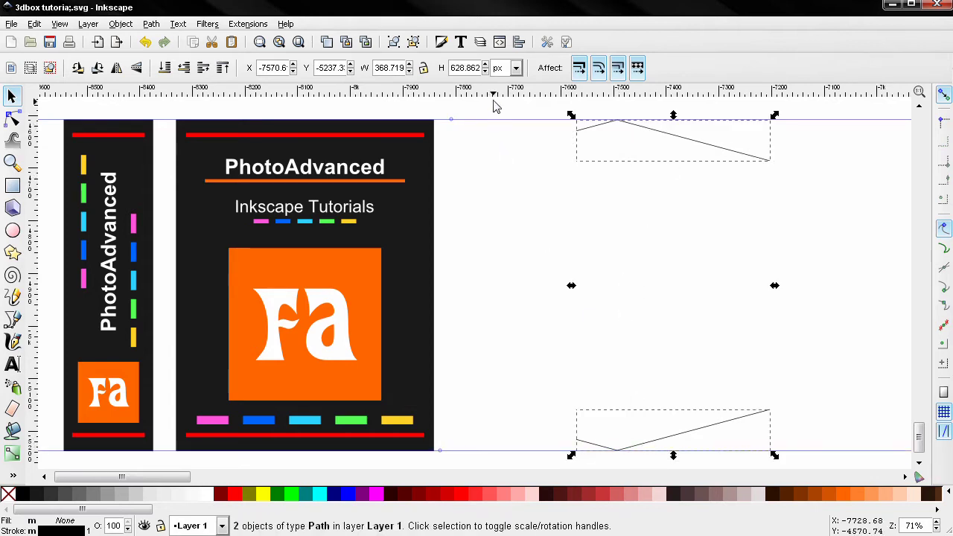
left_click(519, 42)
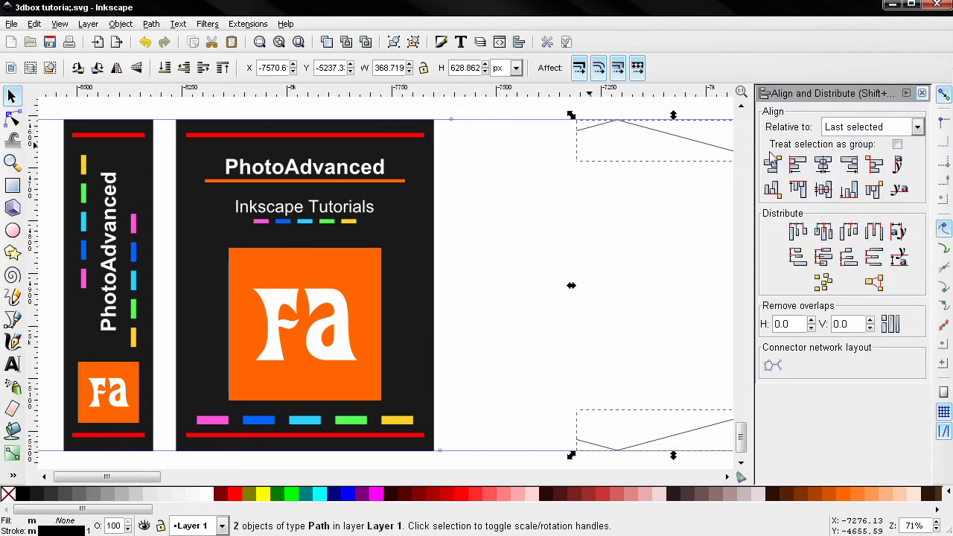
left_click(824, 170)
left_click(922, 94)
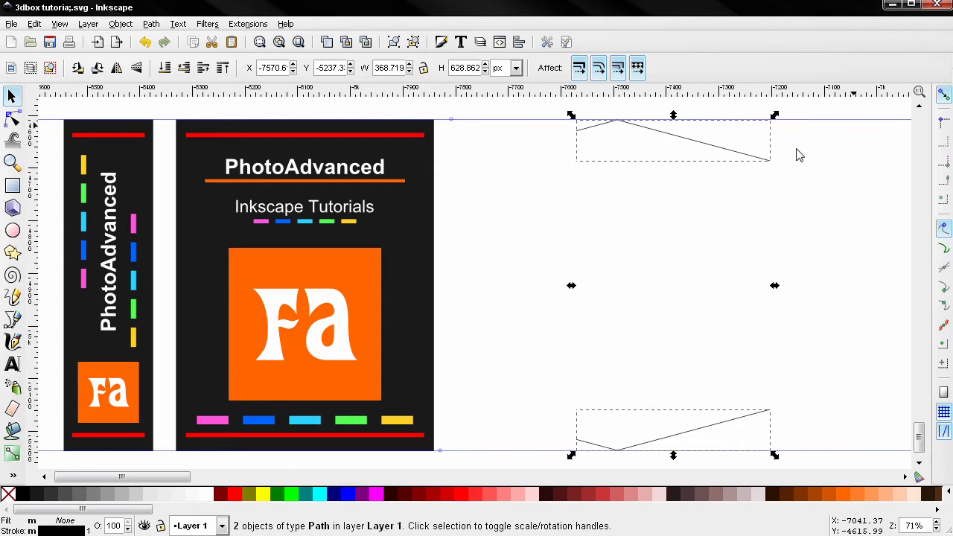
Delete both horizontal guides at the cover's top and bottom edges.
left_click(523, 198)
key("Delete")
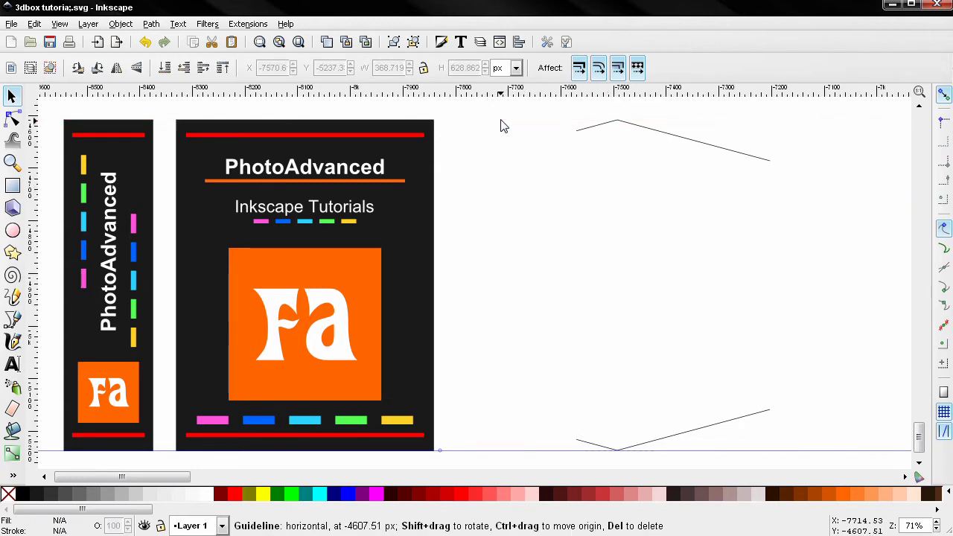
key("Delete")
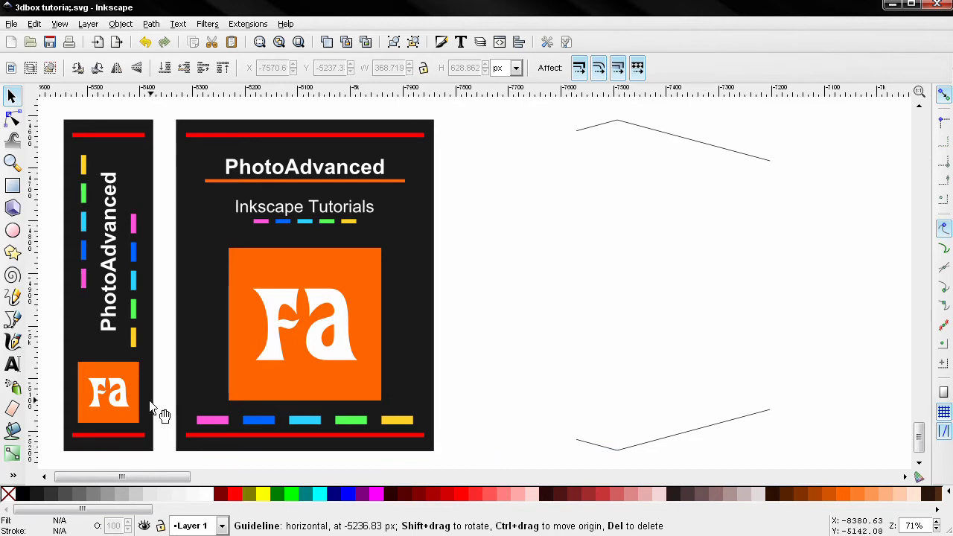
With the Pen tool, draw a vertical 90° segment from the lower path's vertex up to the upper path's vertex.
left_click(12, 319)
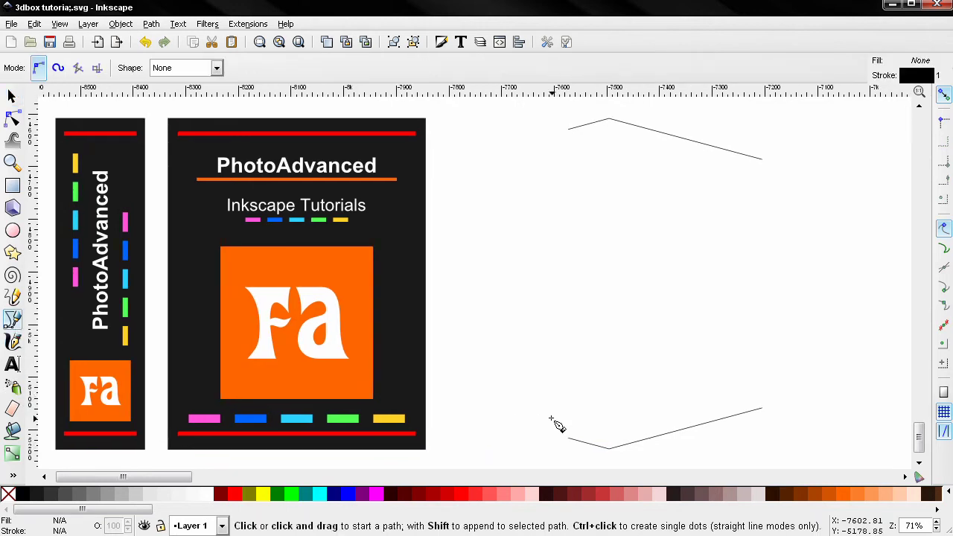
scroll(556, 423, "right", 4)
scroll(556, 424, "down", 1)
scroll(502, 411, "up", 2)
scroll(501, 414, "up", 11)
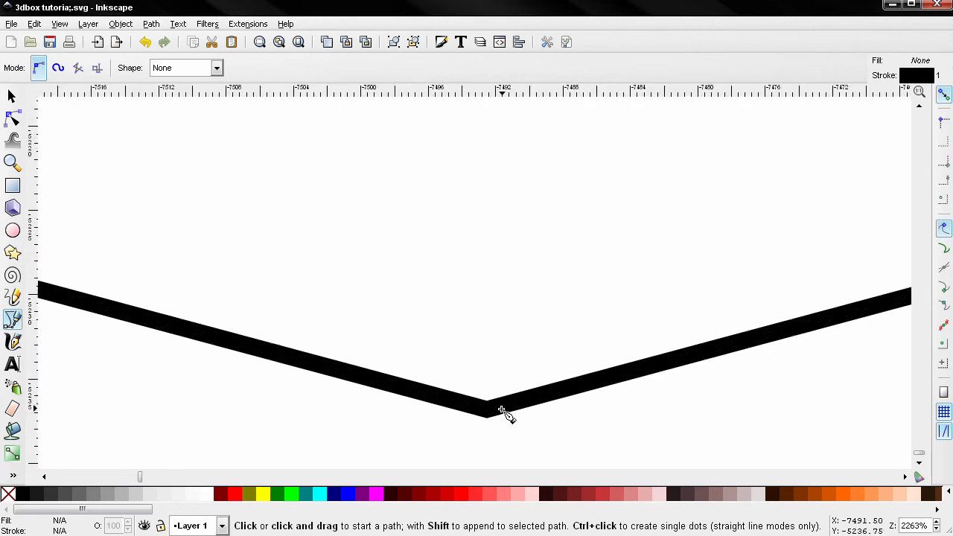
left_click(479, 400)
scroll(486, 388, "down", 11)
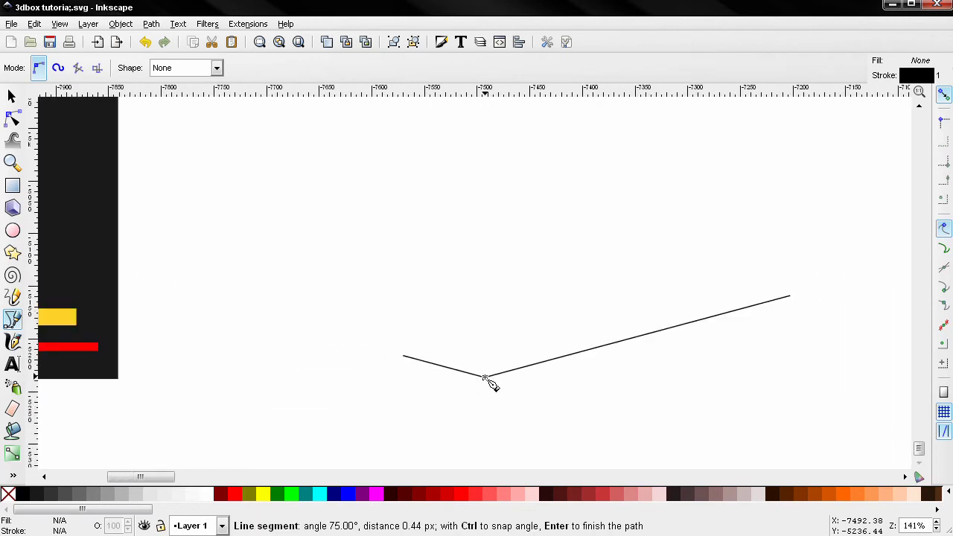
scroll(485, 383, "down", 3)
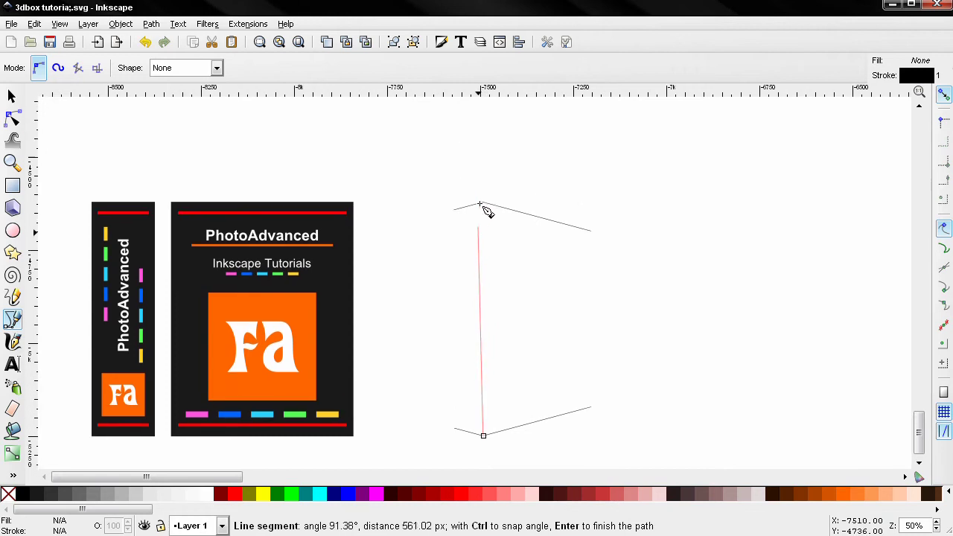
scroll(484, 212, "up", 11)
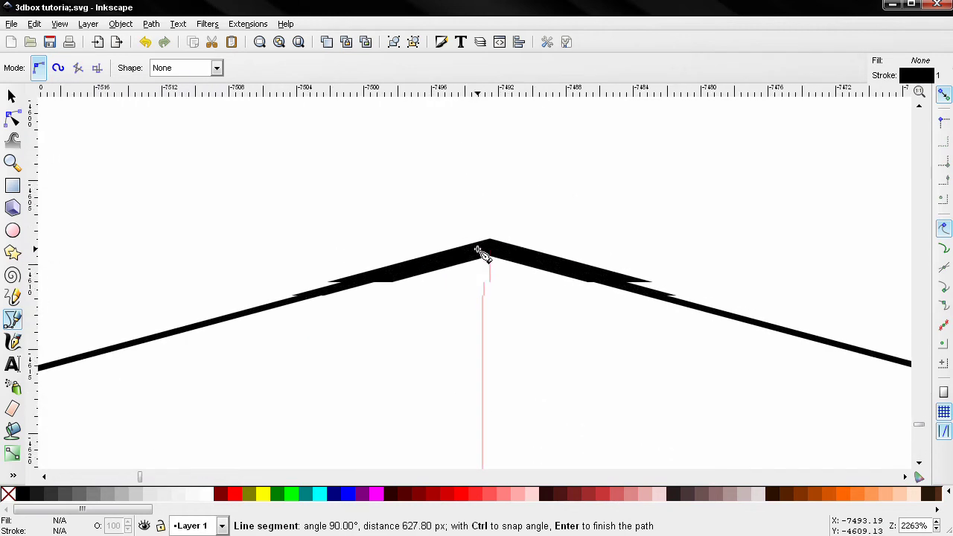
scroll(482, 253, "up", 6)
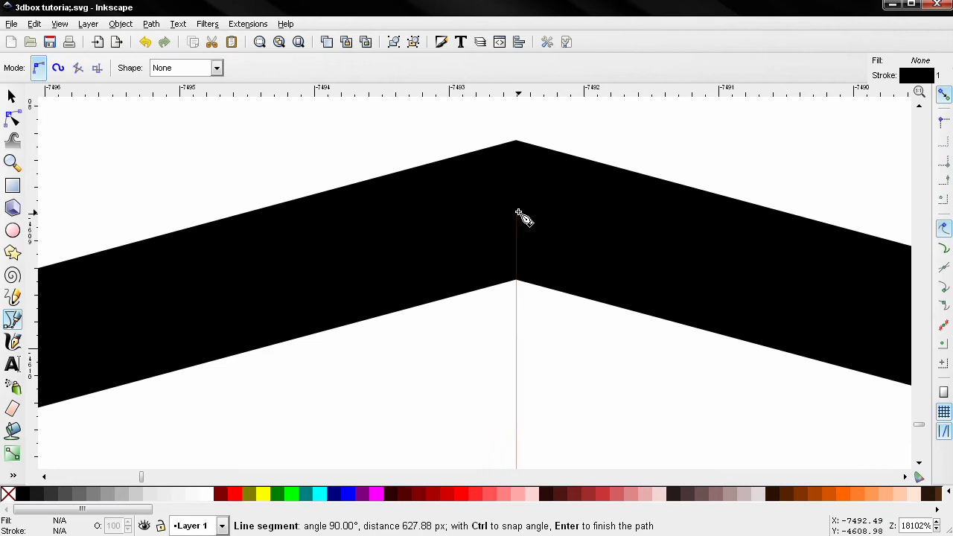
left_click(518, 215)
Continue the outline along the upper path's long arm at -15° to its right end.
scroll(526, 290, "down", 14)
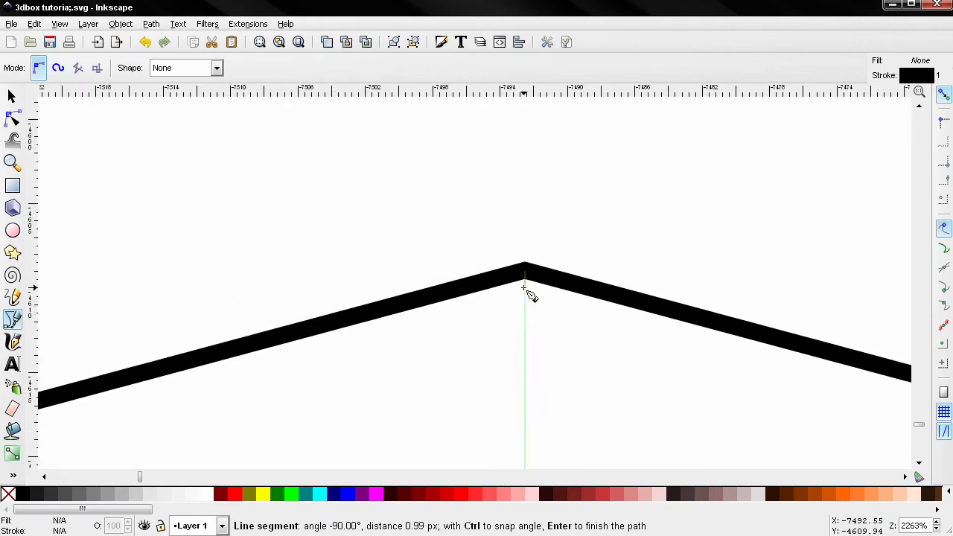
scroll(534, 305, "down", 2)
left_click_drag(660, 362, 506, 341)
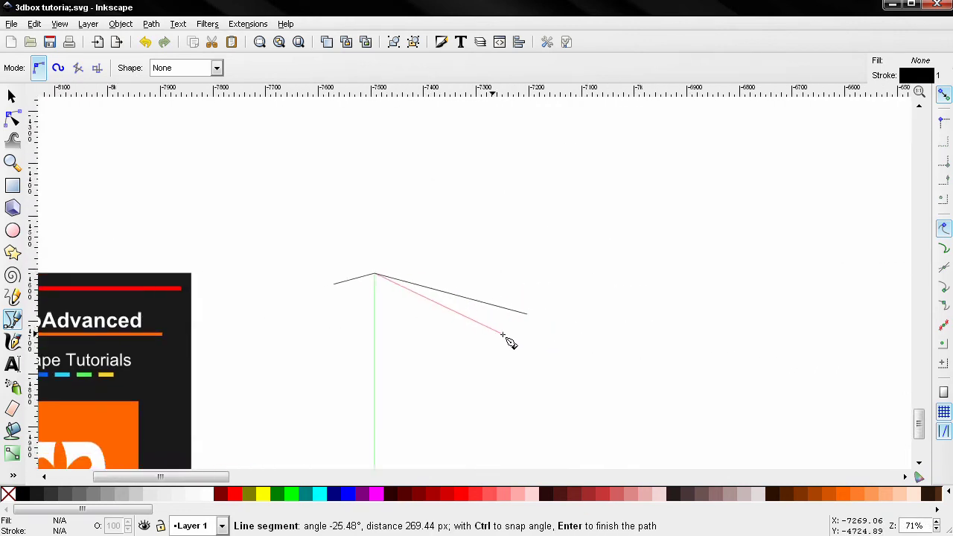
scroll(537, 323, "up", 8)
scroll(483, 305, "up", 6)
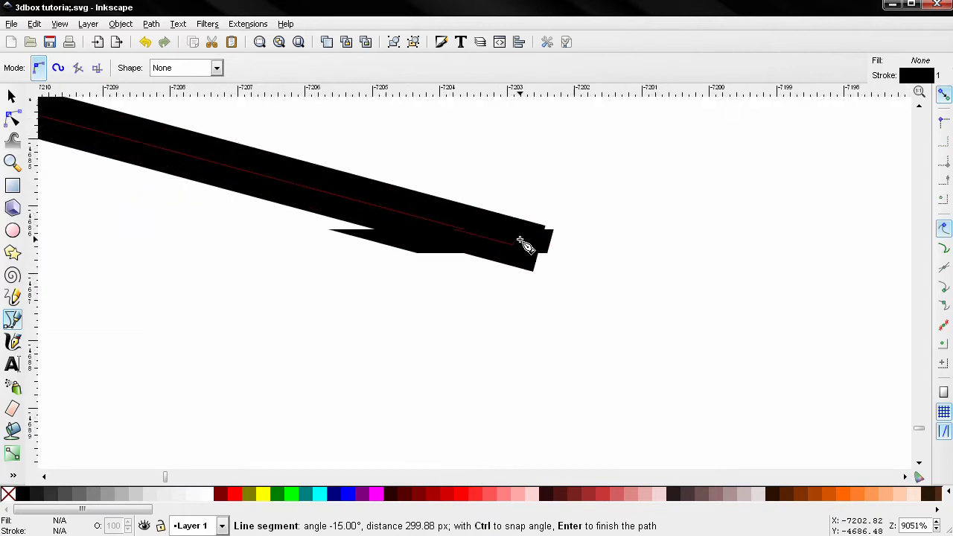
scroll(548, 257, "up", 3)
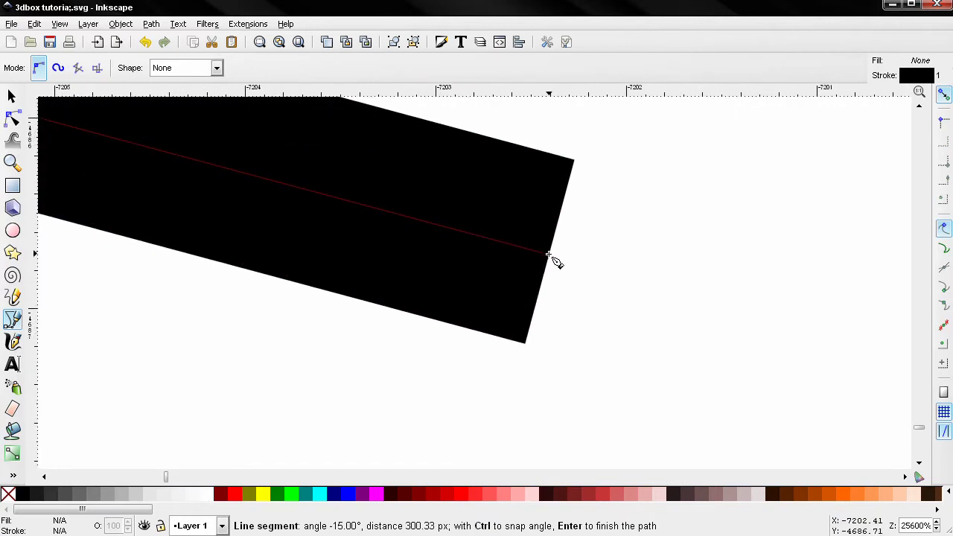
left_click(548, 256)
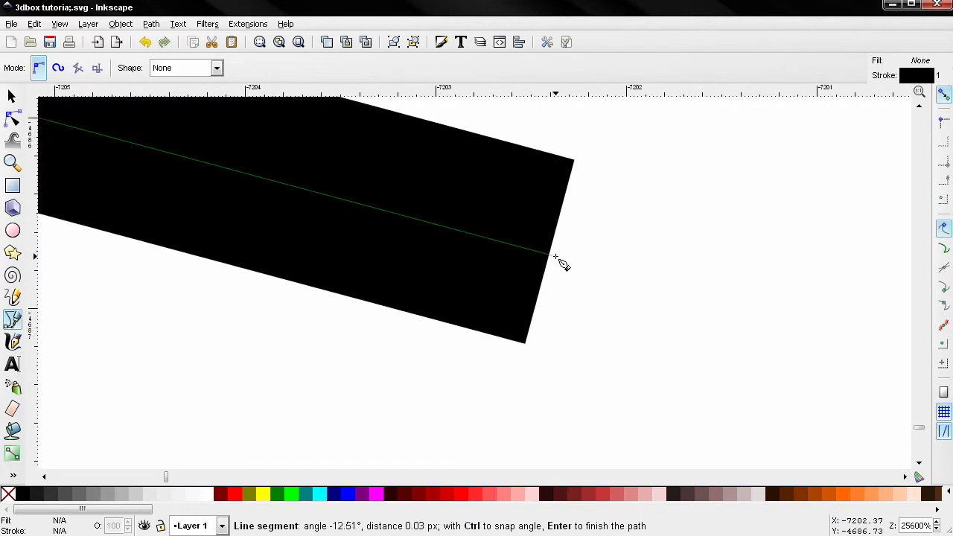
Extend the outline straight down to the lower path's right end and close it at the starting vertex.
scroll(551, 287, "down", 11)
scroll(553, 319, "down", 5)
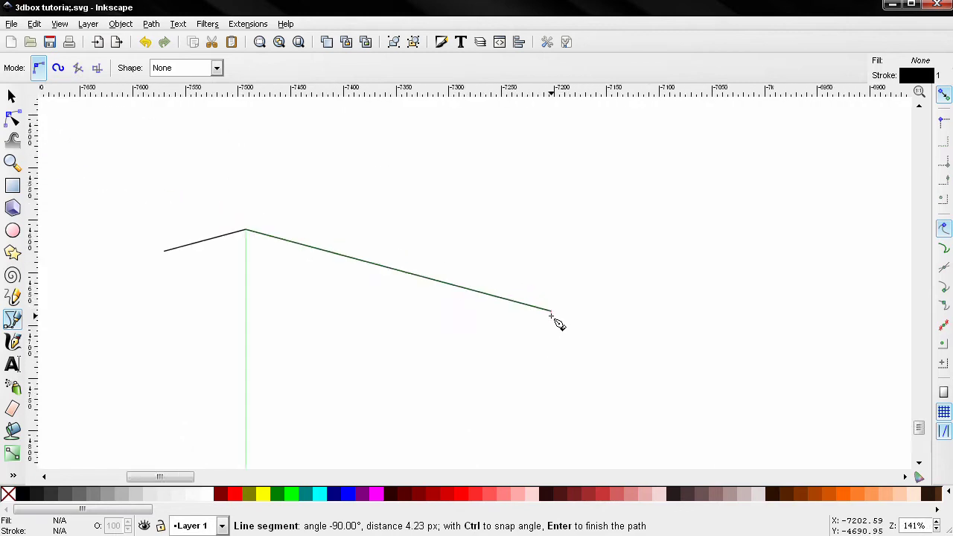
scroll(549, 383, "down", 9)
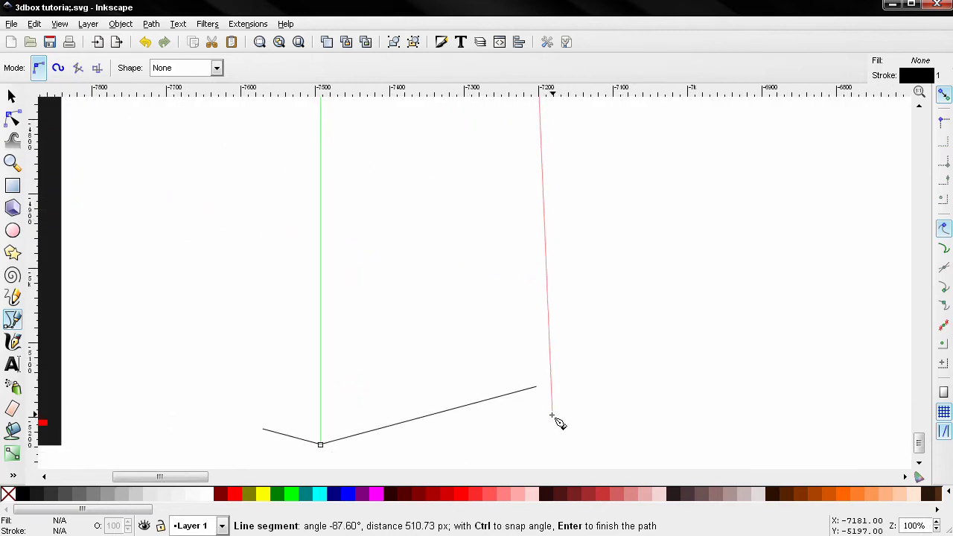
scroll(548, 387, "up", 14)
scroll(692, 322, "up", 2)
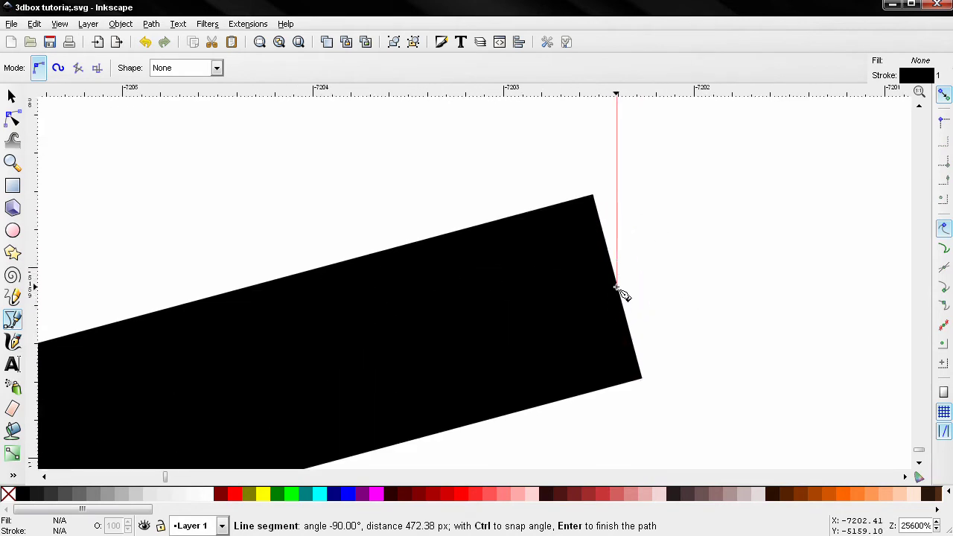
left_click(618, 292)
scroll(616, 295, "down", 17)
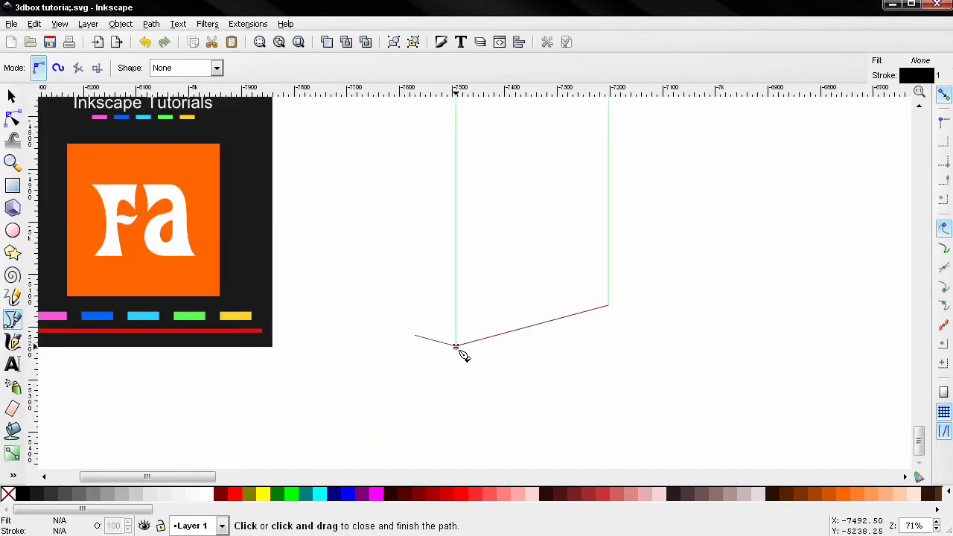
left_click(455, 347)
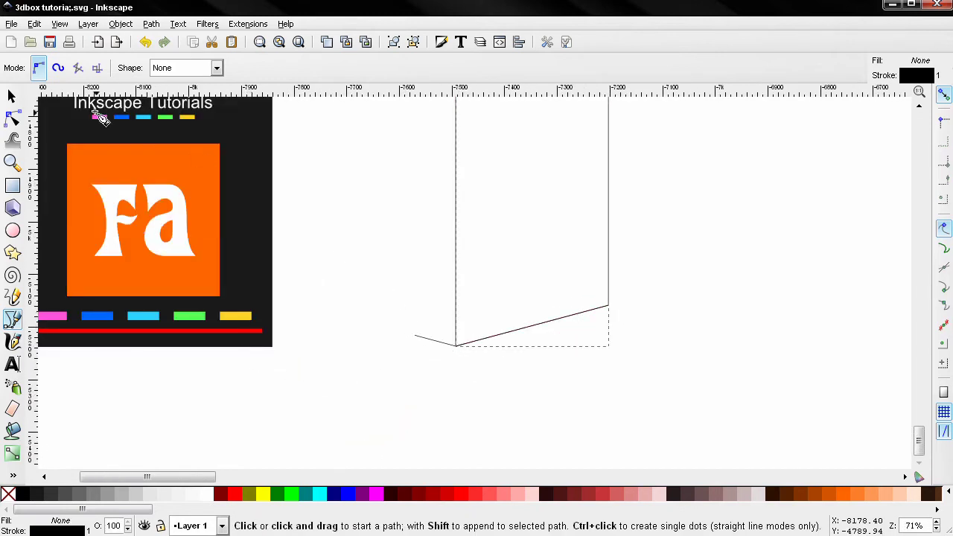
Move the closed four-sided outline horizontally to the empty area right of the two V-shaped paths.
left_click(11, 96)
scroll(320, 306, "up", 2)
scroll(320, 306, "right", 4)
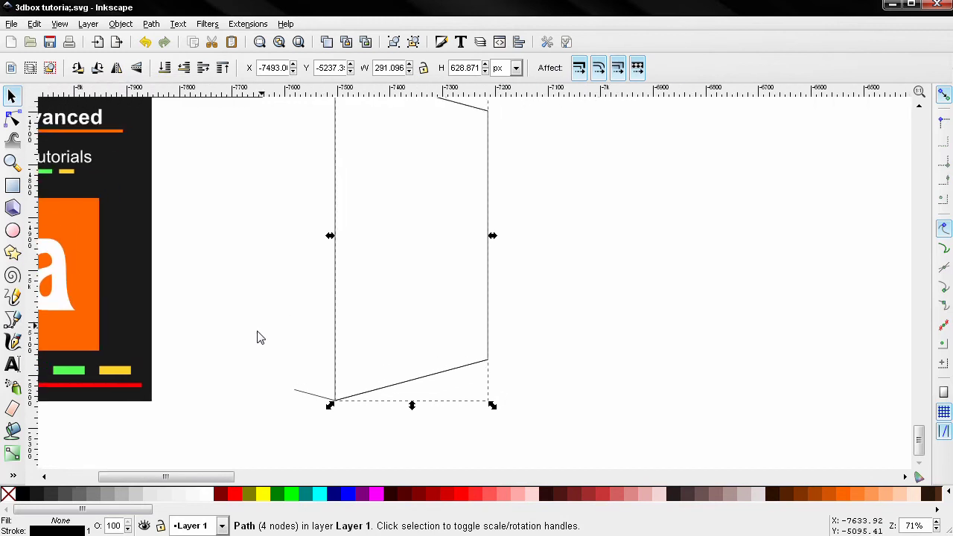
left_click_drag(480, 293, 785, 301)
scroll(521, 316, "up", 1)
scroll(521, 317, "left", 3)
left_click_drag(544, 320, 600, 358)
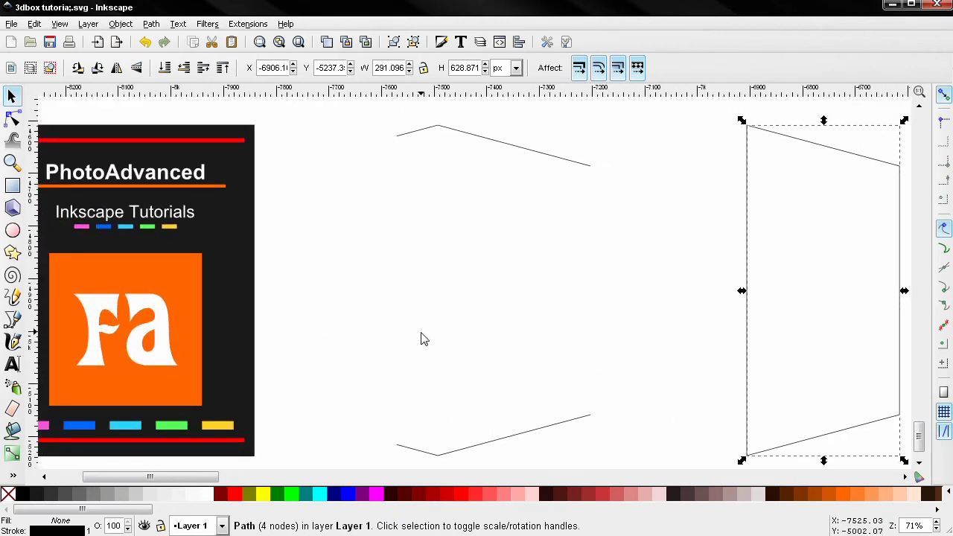
With the Pen tool, draw a vertical 90° segment about 586 px long from the lower path's left end to the upper path's left end.
left_click(9, 320)
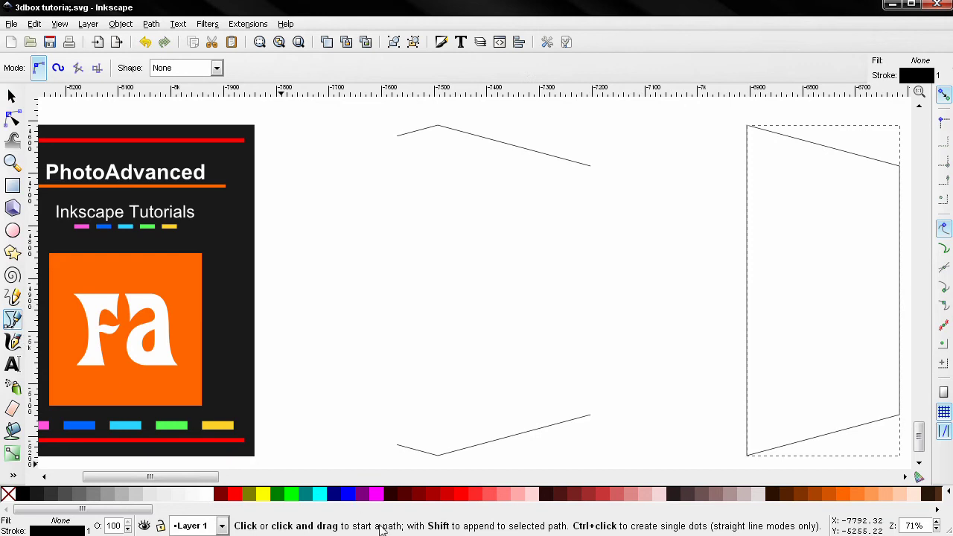
scroll(417, 442, "up", 7)
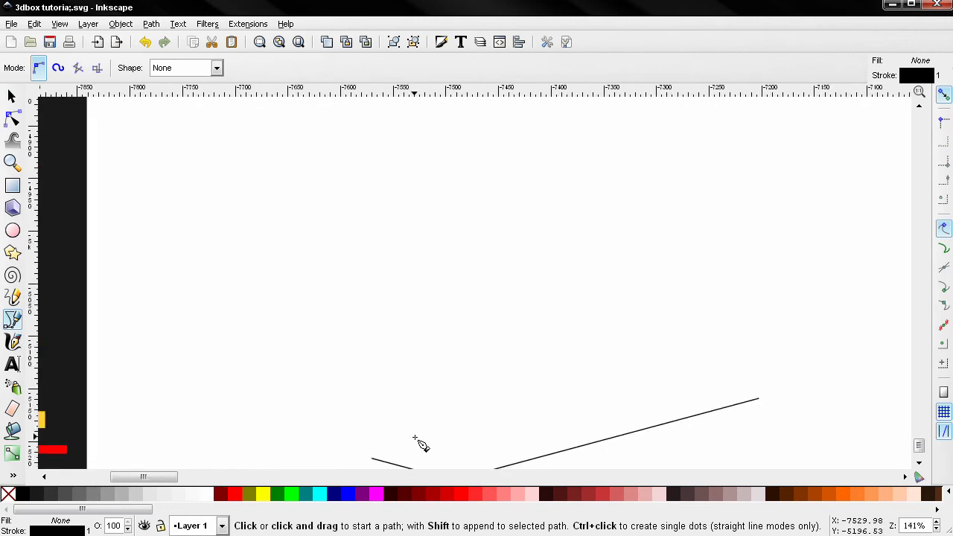
scroll(382, 290, "up", 10)
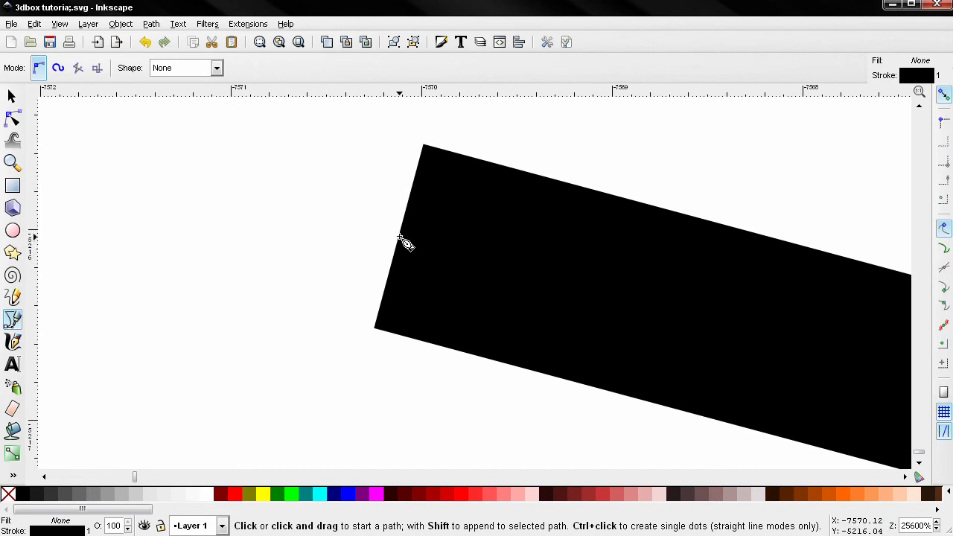
left_click(400, 238)
scroll(401, 239, "down", 16)
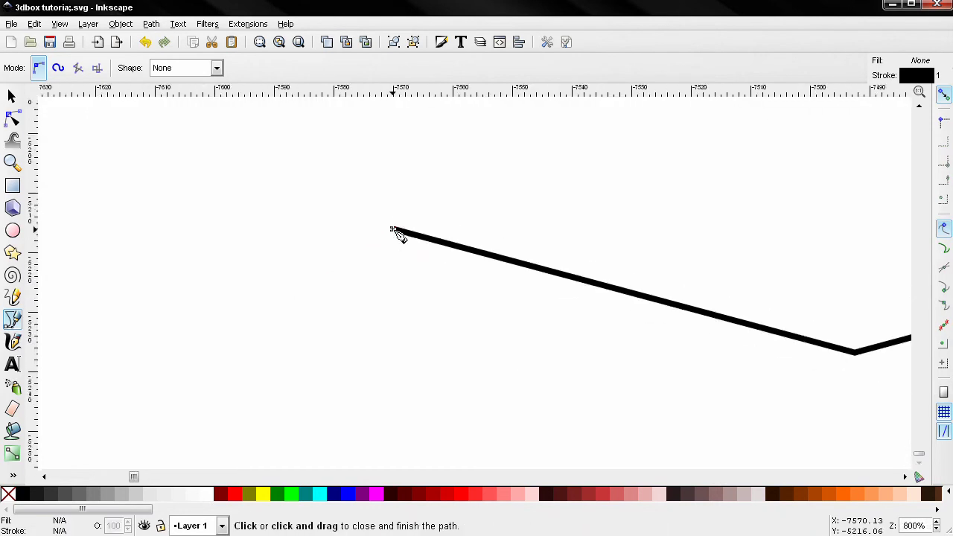
scroll(393, 230, "down", 2)
scroll(396, 232, "up", 1)
scroll(406, 298, "up", 3)
scroll(388, 201, "up", 11)
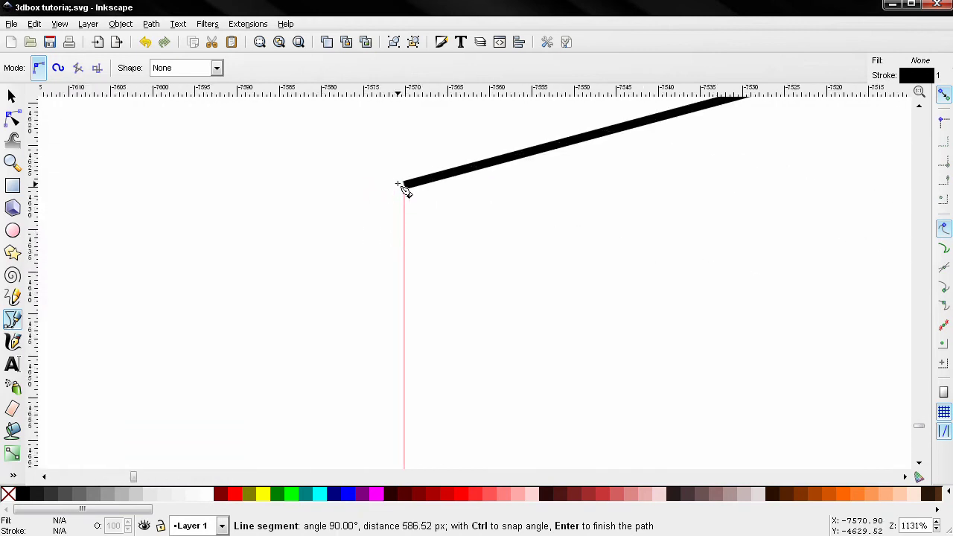
scroll(405, 201, "up", 6)
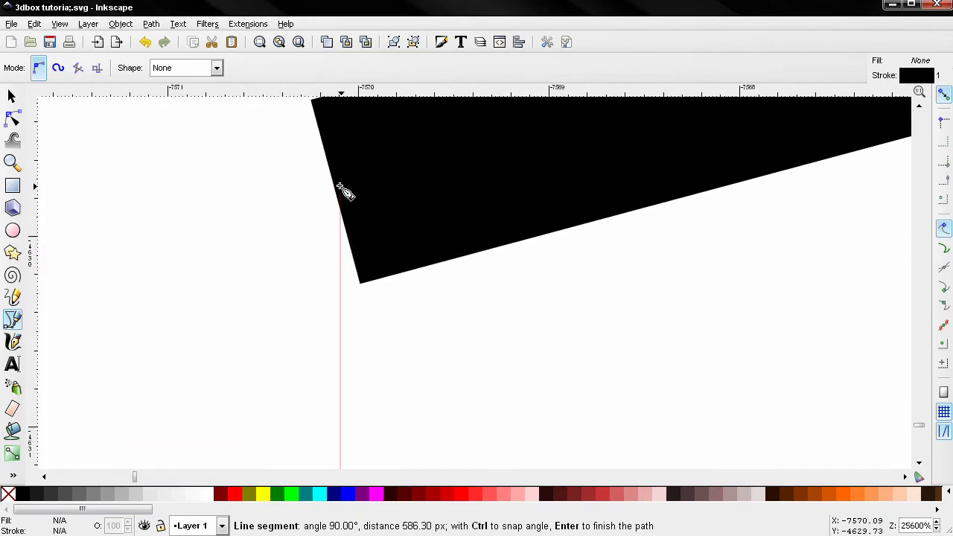
left_click(337, 196)
Continue the outline along the upper path's short arm at 15° for about 80 px, ending at its vertex.
scroll(371, 203, "down", 13)
left_click(368, 202)
scroll(542, 161, "up", 4)
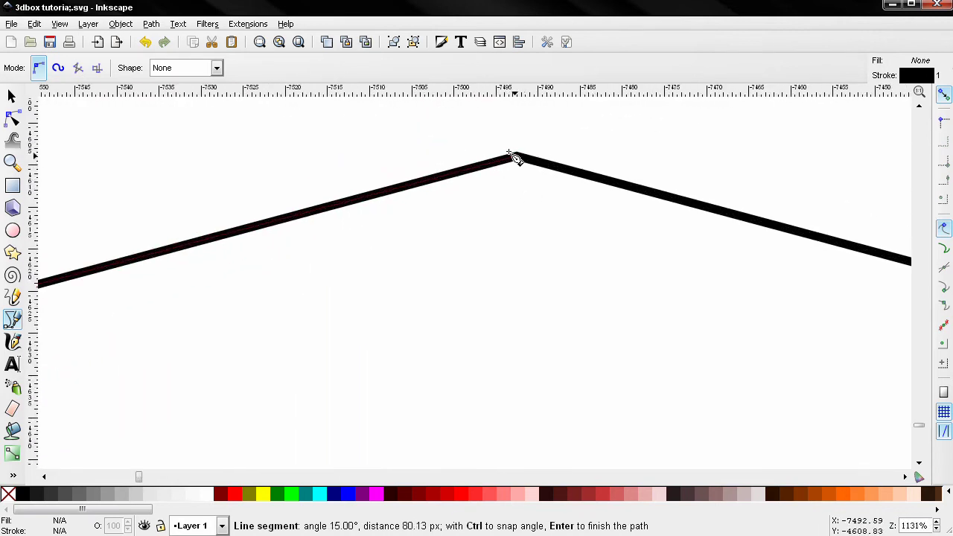
scroll(526, 164, "up", 7)
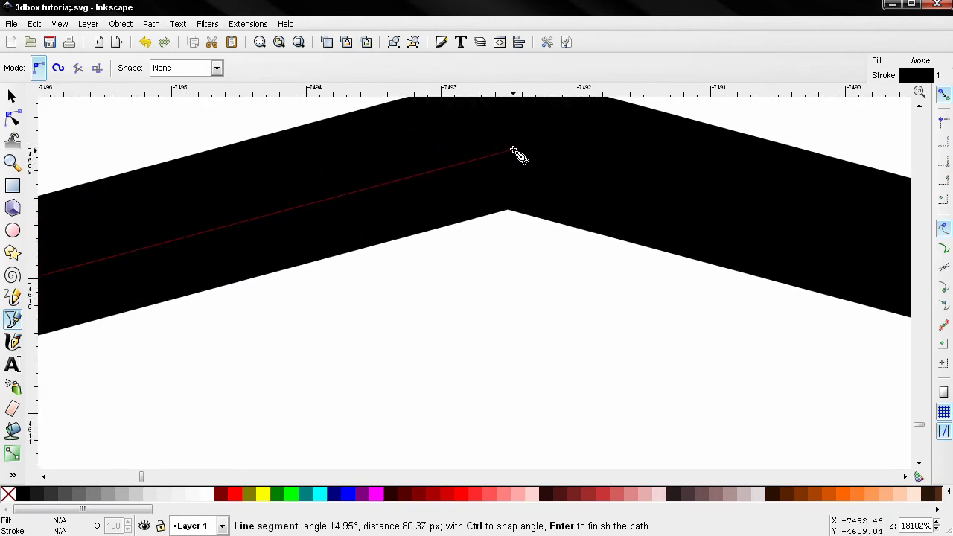
scroll(499, 218, "up", 1)
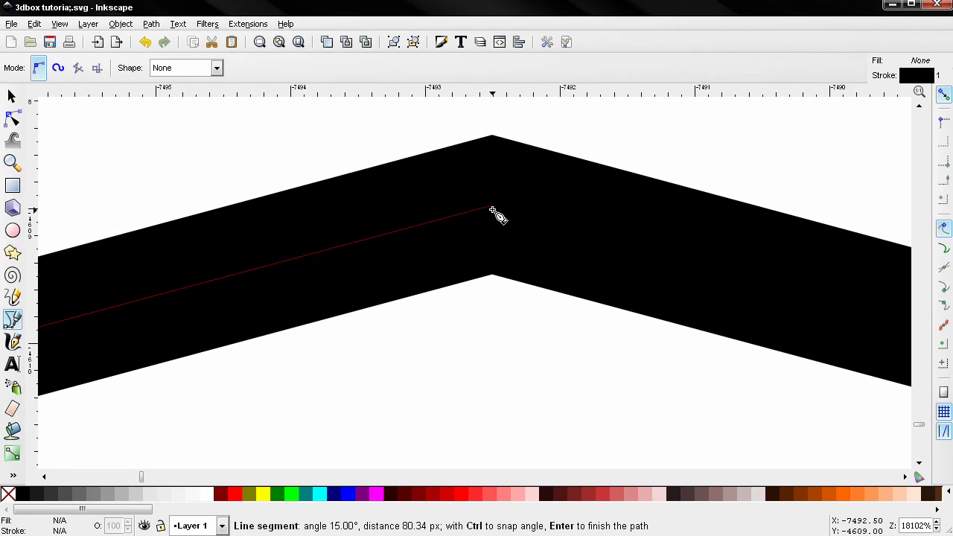
left_click(491, 210)
Extend the outline straight down at -90° to the lower path's vertex and close it at the starting point.
scroll(496, 306, "down", 13)
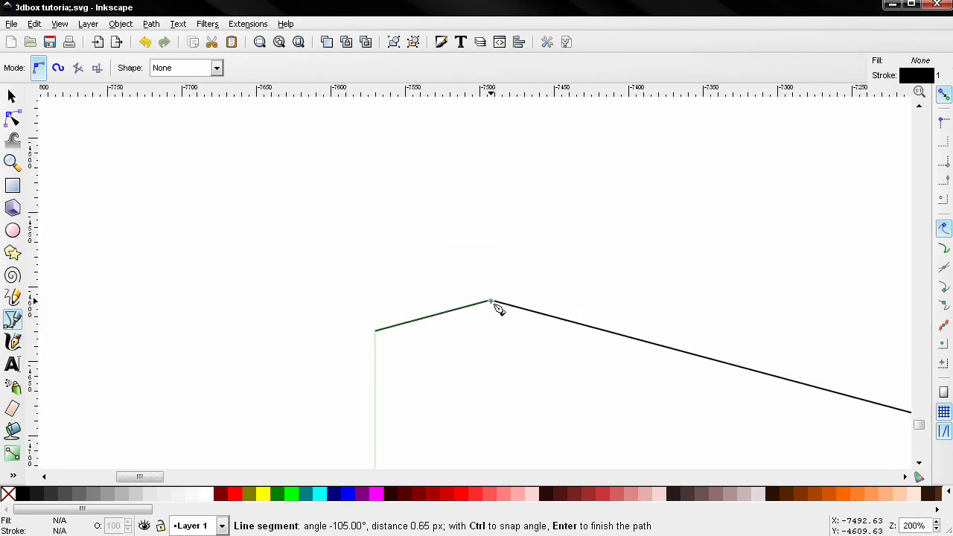
scroll(460, 225, "down", 20)
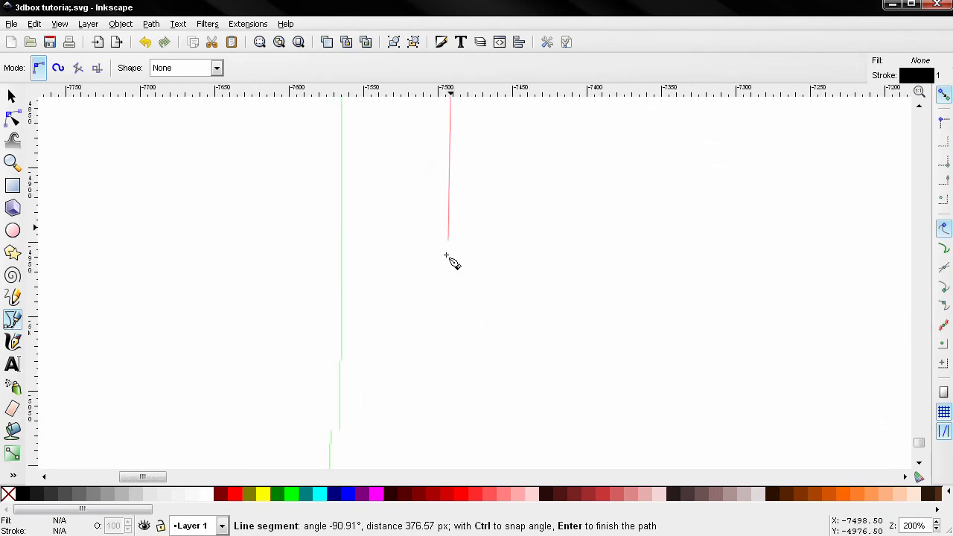
scroll(447, 313, "down", 5)
scroll(420, 275, "up", 9)
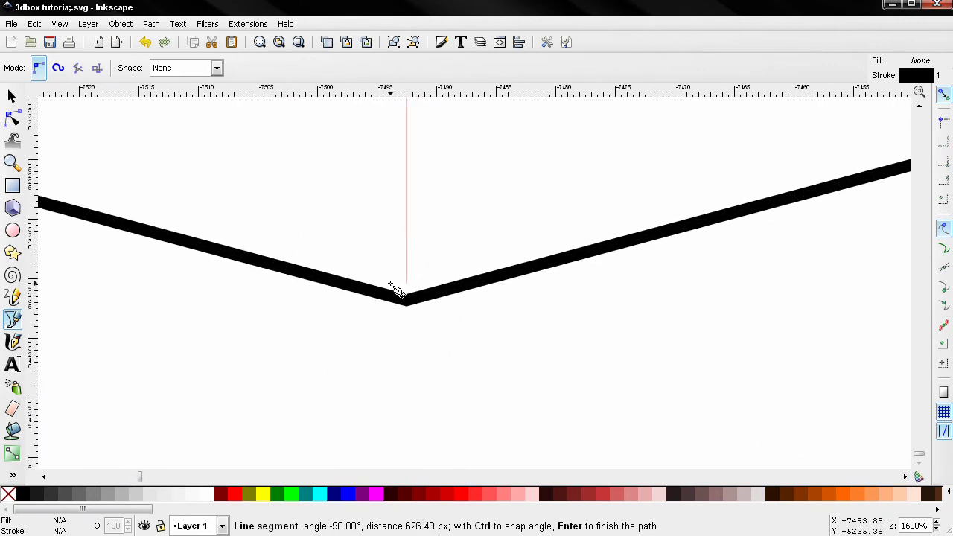
scroll(425, 328, "up", 4)
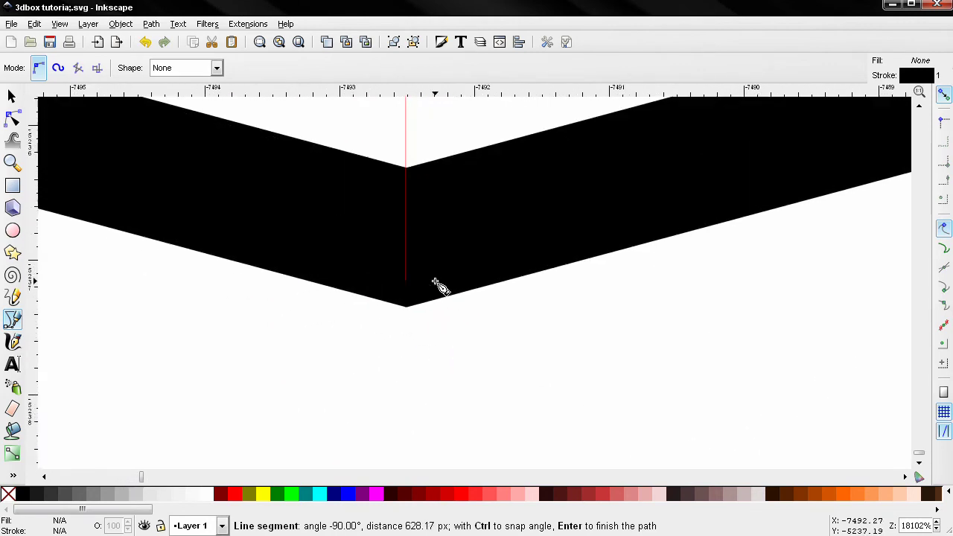
left_click(406, 238)
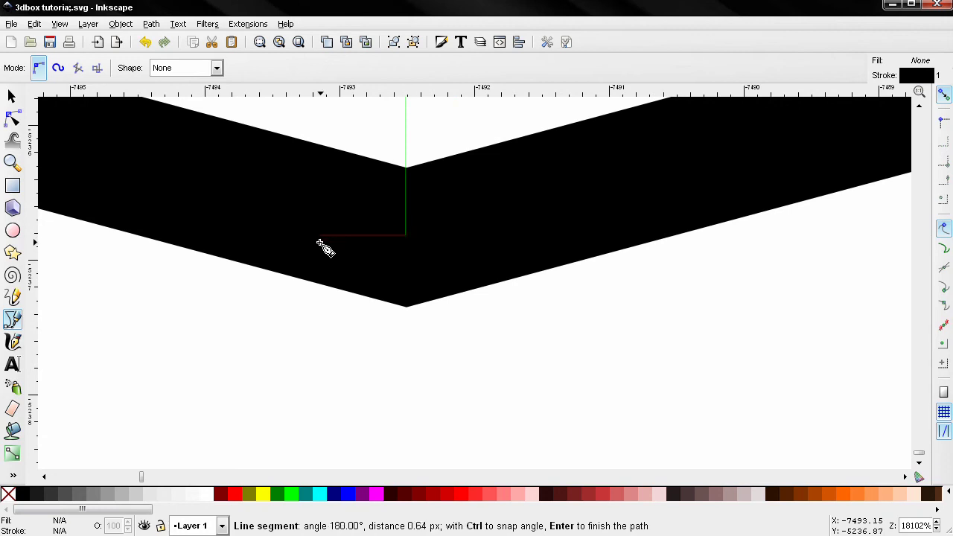
scroll(326, 247, "down", 9)
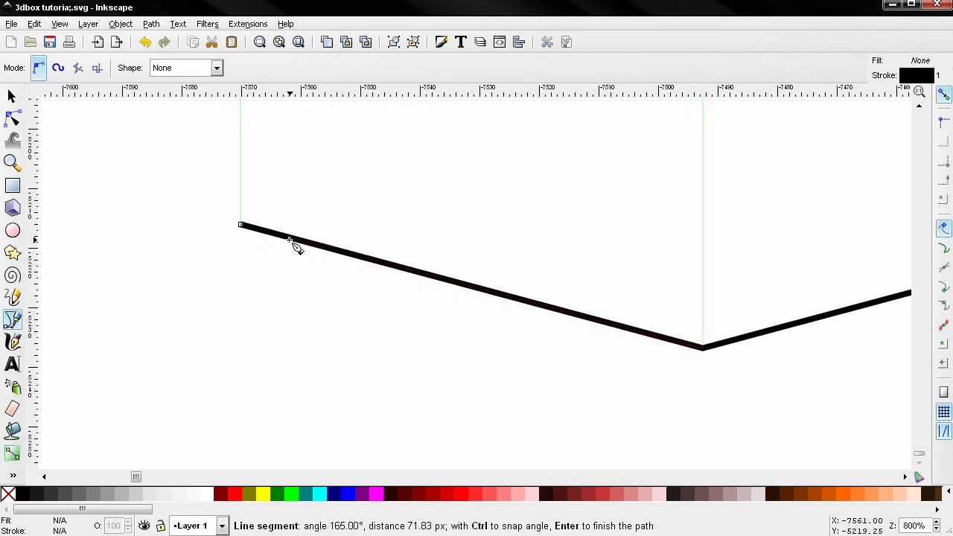
left_click(241, 224)
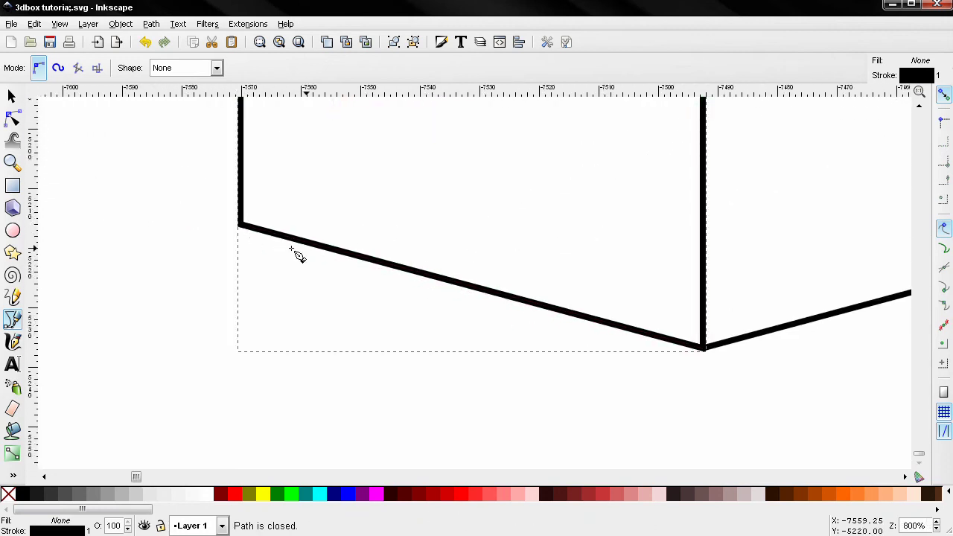
Move the narrow closed outline horizontally to just beside the wide outline's tall edge, leaving a small gap, and deselect it.
scroll(294, 268, "down", 9)
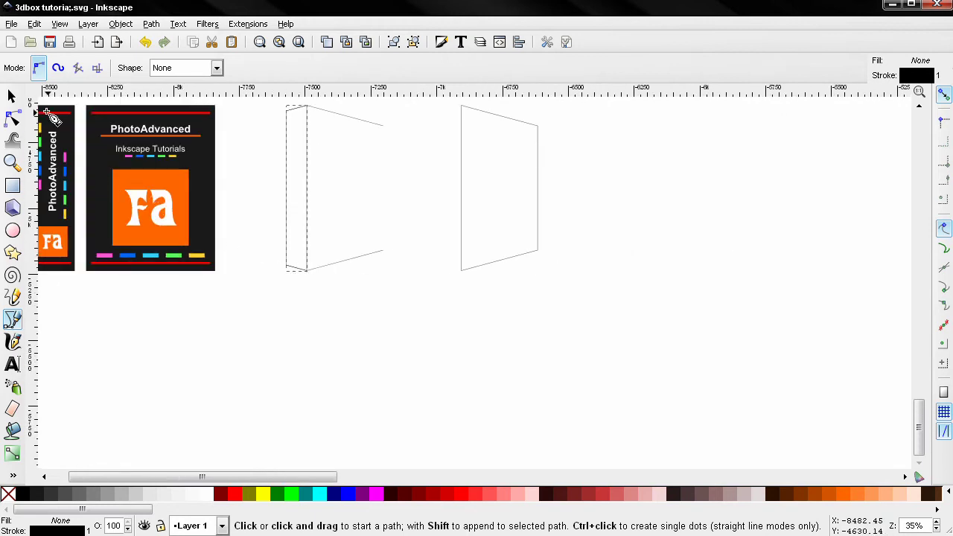
left_click(13, 97)
left_click_drag(306, 222, 461, 223)
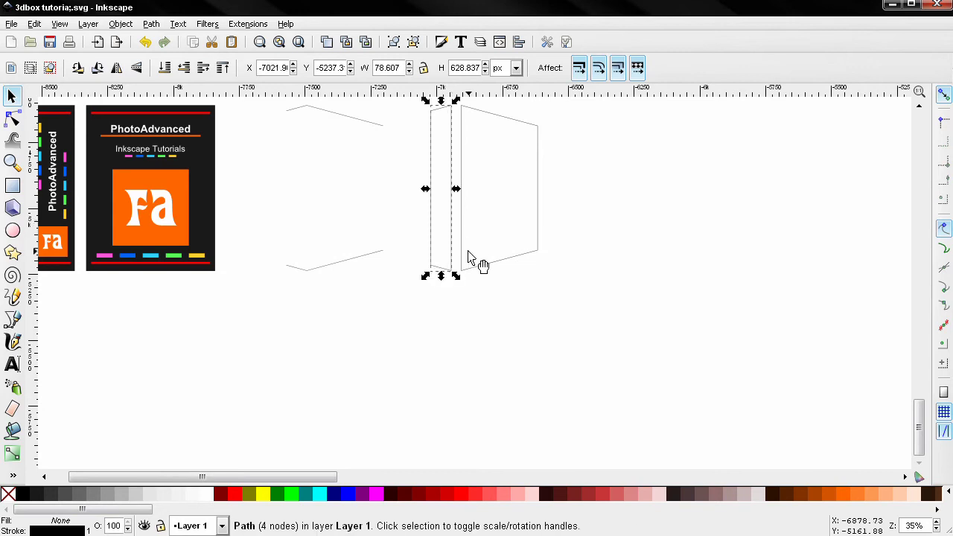
left_click(456, 308)
Select all the spine and front cover artwork and convert the objects to paths.
scroll(405, 307, "up", 2)
scroll(405, 308, "left", 3)
scroll(406, 308, "up", 1)
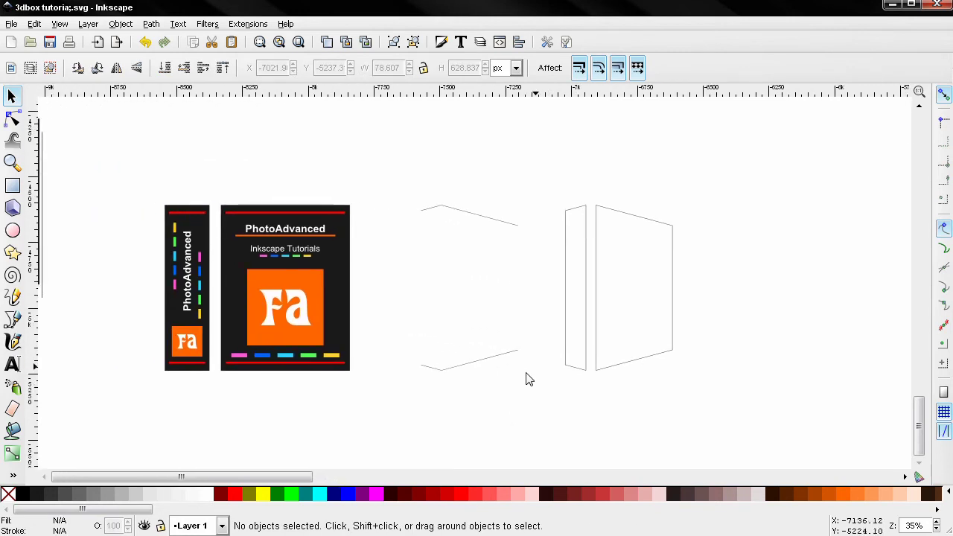
scroll(522, 362, "up", 1)
scroll(499, 356, "left", 2)
scroll(513, 361, "up", 1)
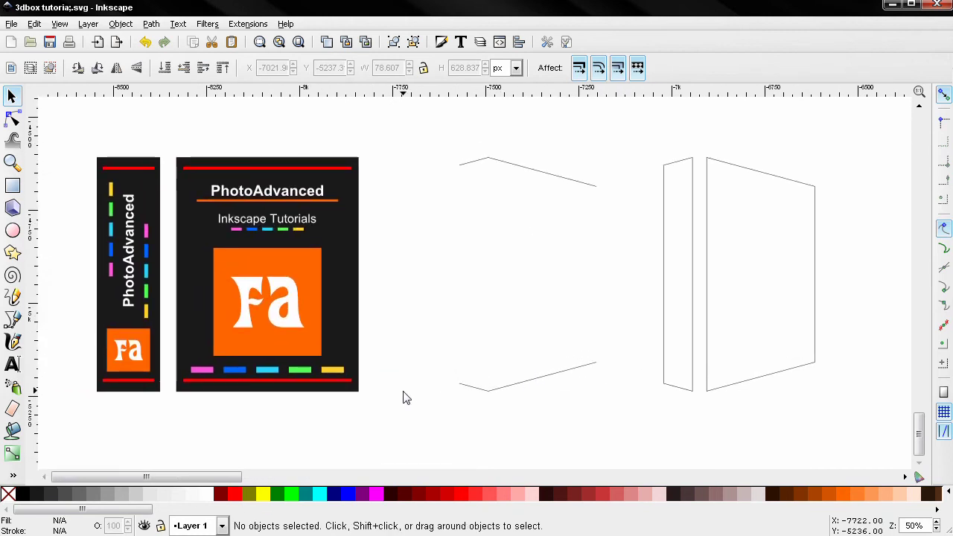
left_click_drag(423, 448, 52, 117)
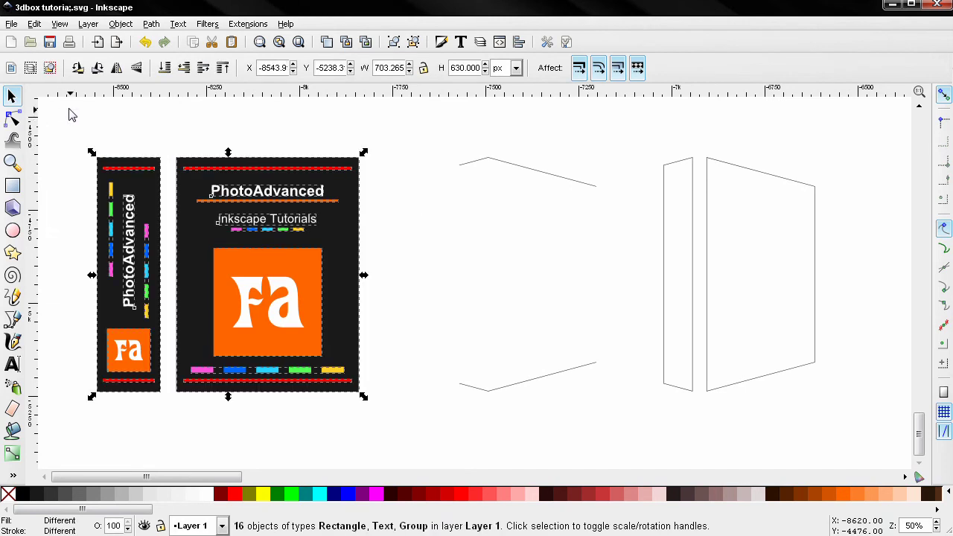
left_click(152, 25)
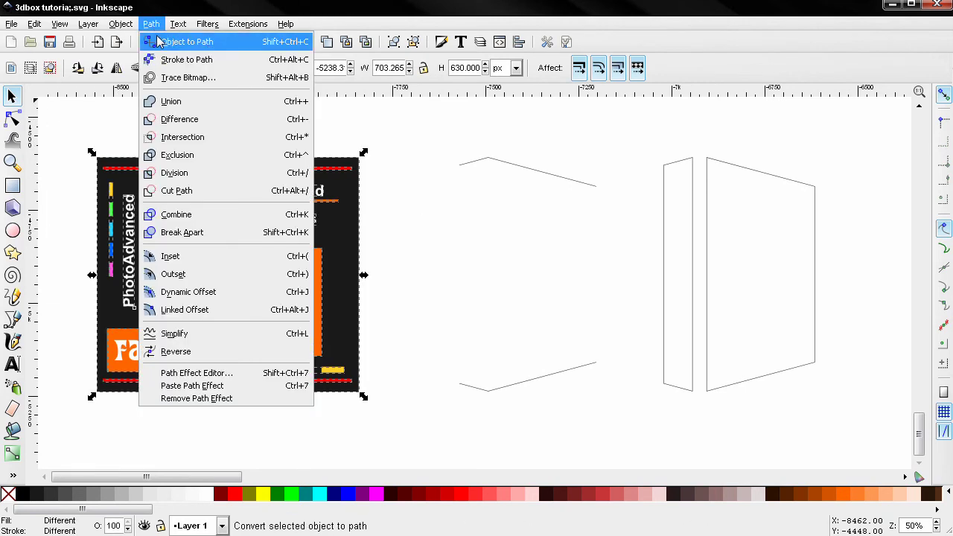
left_click(158, 45)
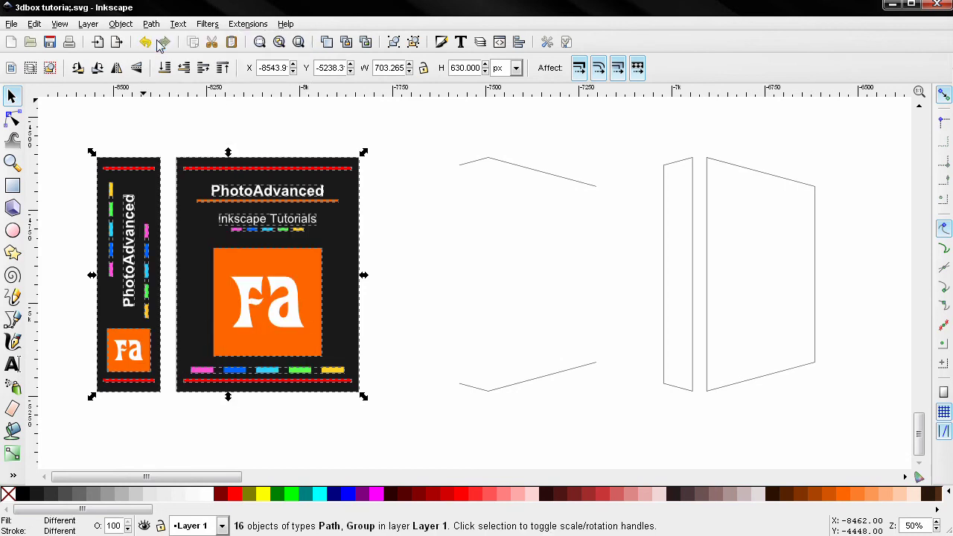
Group the front cover artwork and fit it onto the wide four-sided outline with the Perspective extension.
left_click(397, 286)
left_click_drag(398, 436, 166, 132)
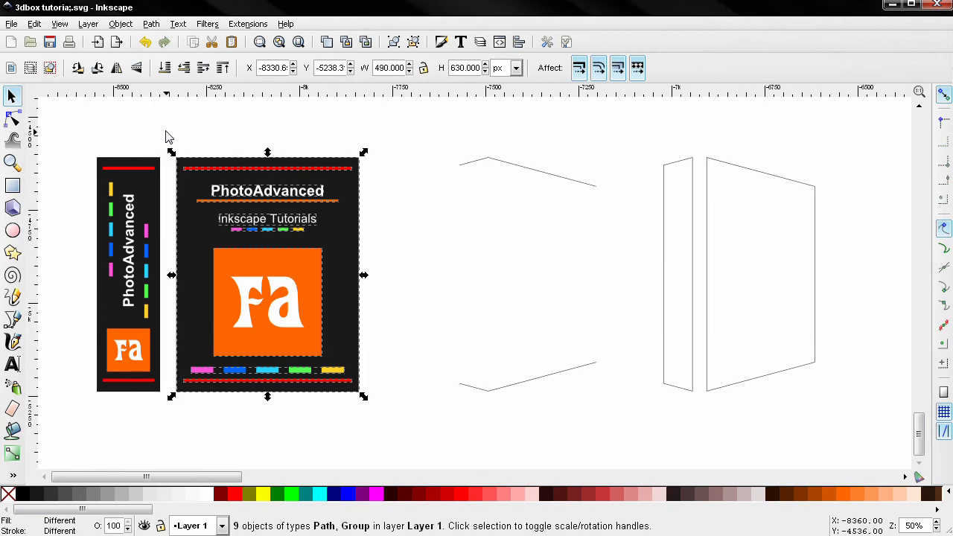
left_click(394, 42)
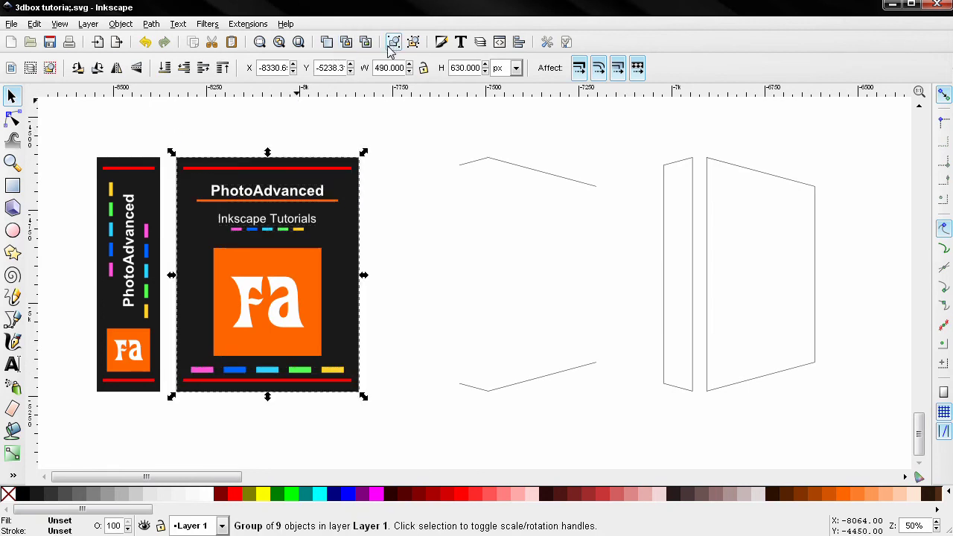
left_click(769, 383, "shift")
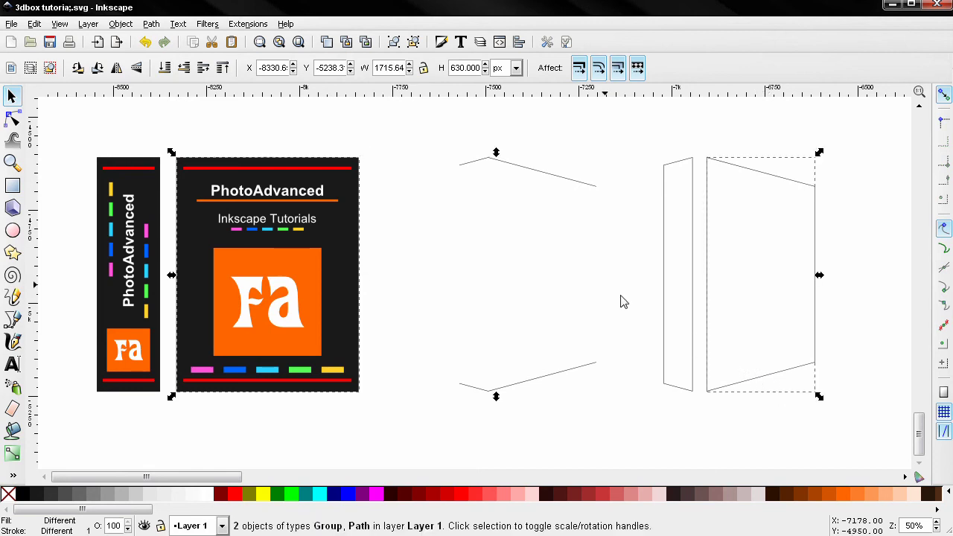
left_click(261, 27)
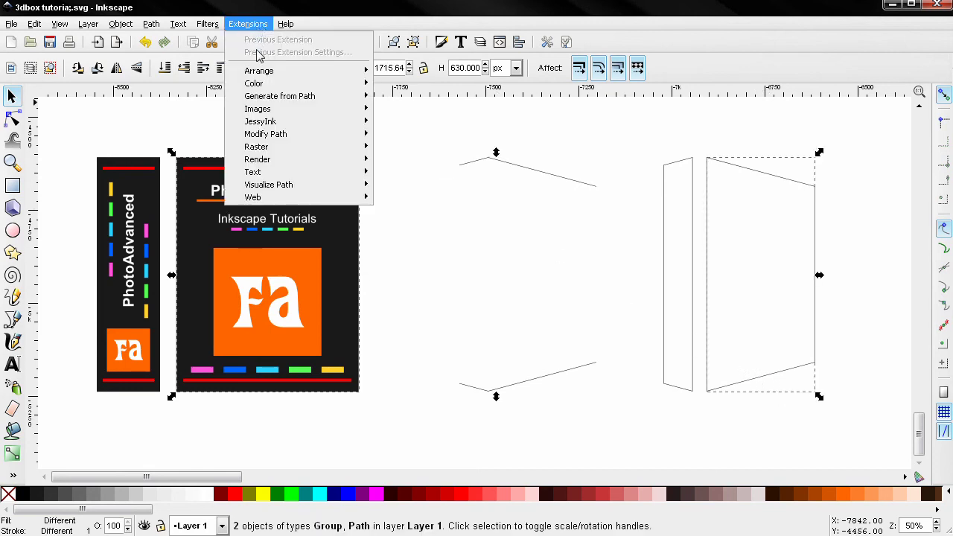
mouse_move(270, 132)
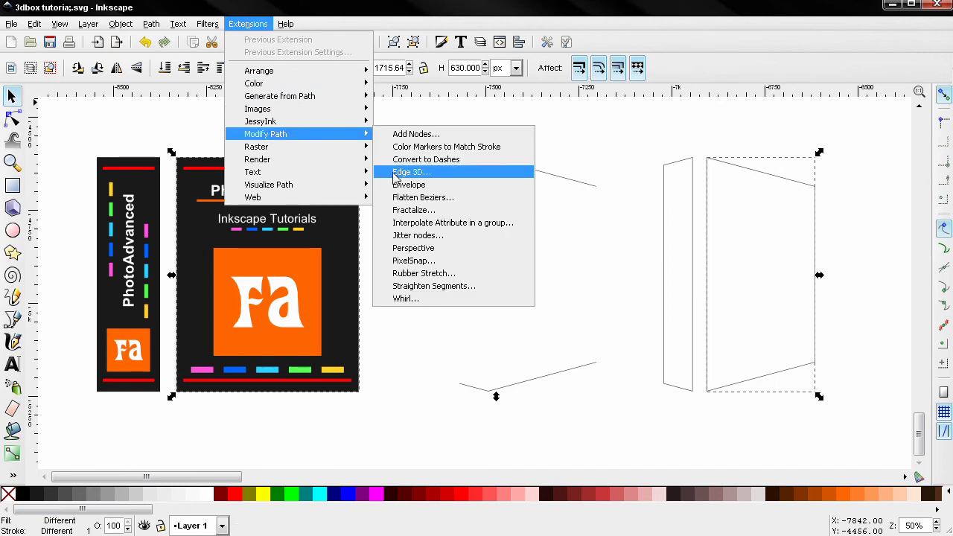
key("Escape")
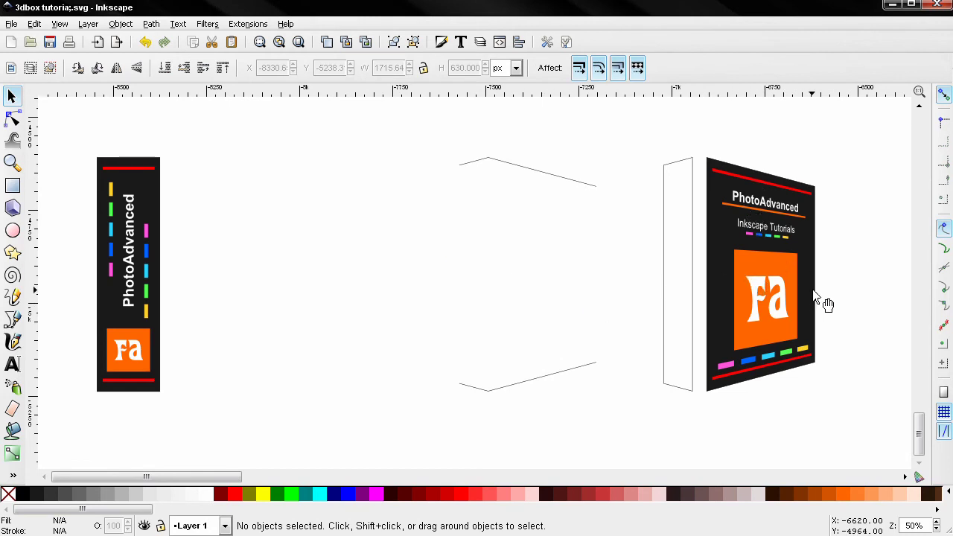
Group the spine artwork and fit it onto the narrow four-sided outline with the Perspective extension.
left_click_drag(237, 426, 43, 115)
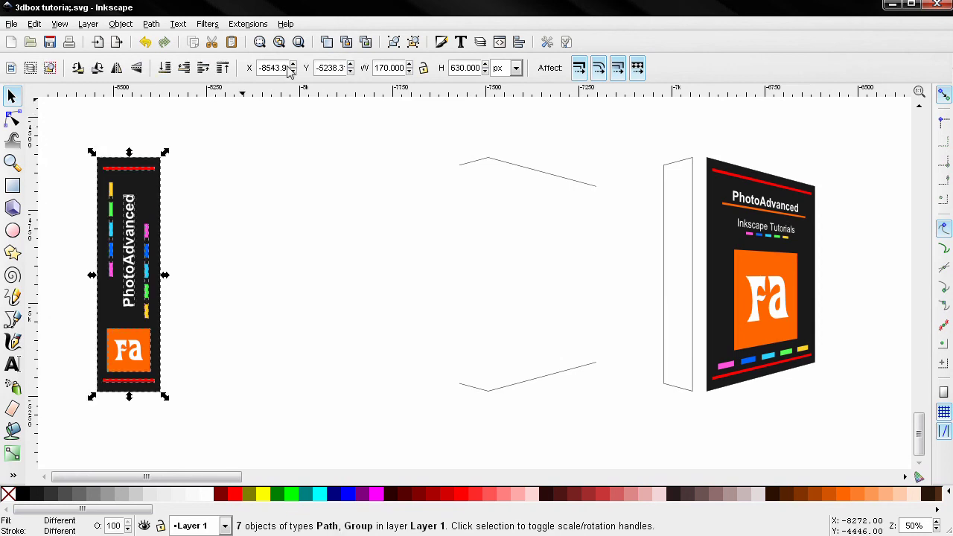
left_click(394, 41)
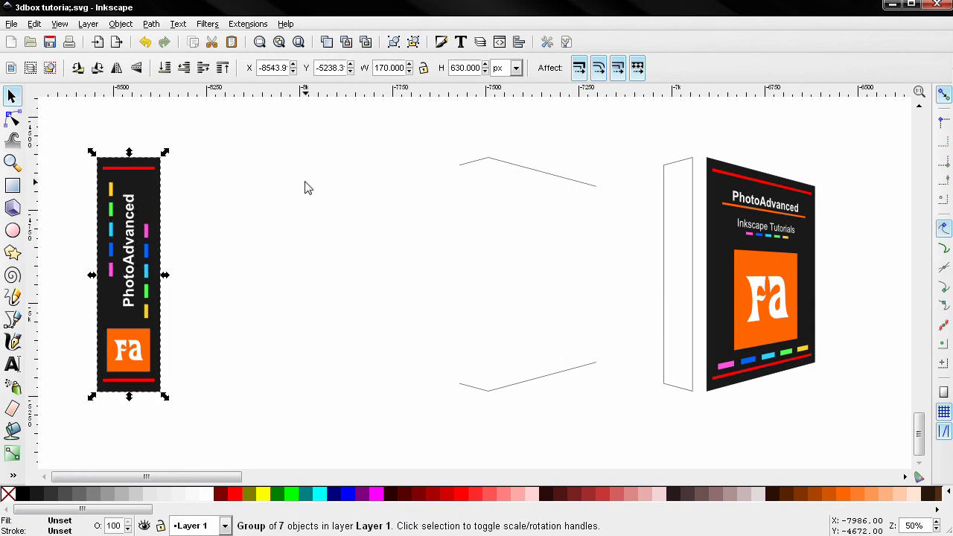
left_click(674, 391, "shift")
left_click(249, 24)
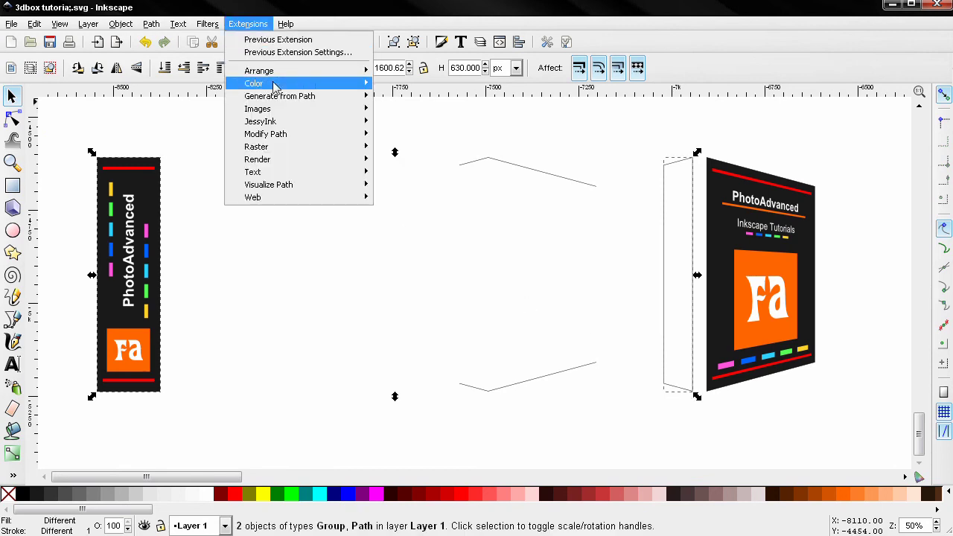
mouse_move(331, 137)
left_click(466, 252)
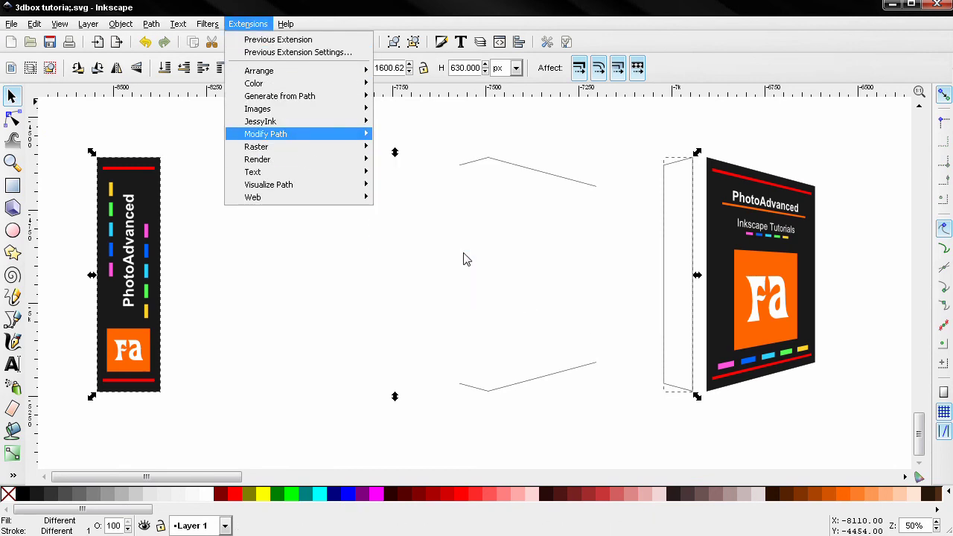
left_click_drag(566, 282, 294, 304)
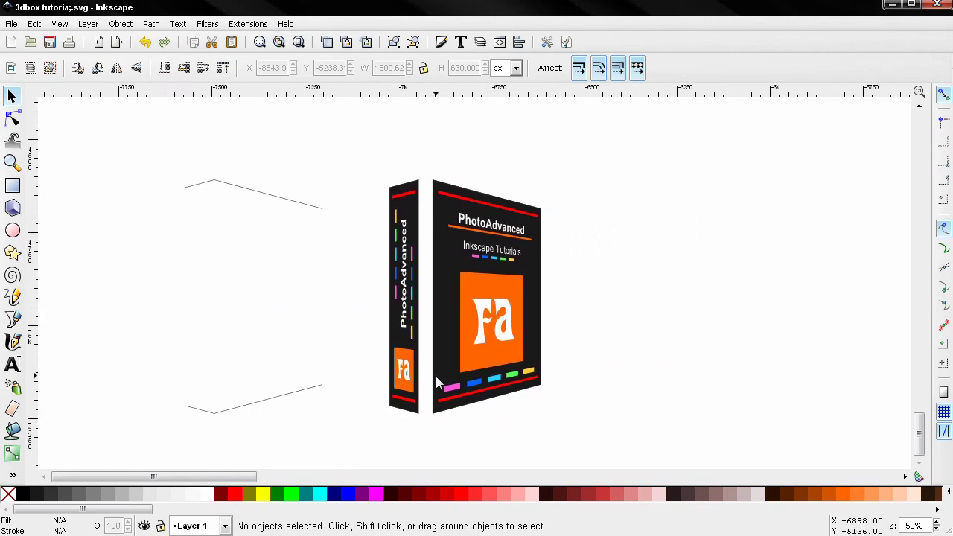
scroll(439, 384, "up", 1)
left_click_drag(458, 376, 473, 406)
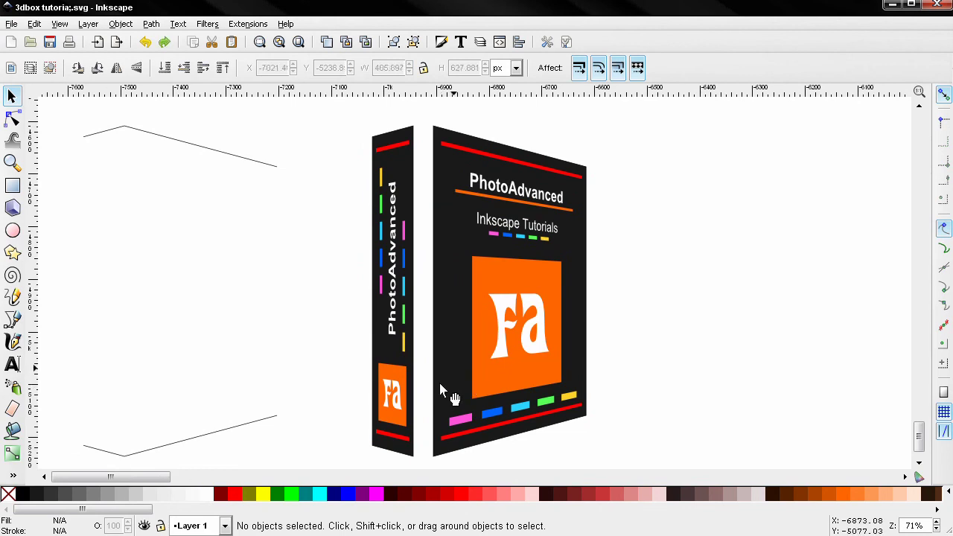
Move the projected spine and front cover groups together horizontally about 563 px, clear of the empty face outlines, and deselect them.
left_click(500, 329)
key("shift")
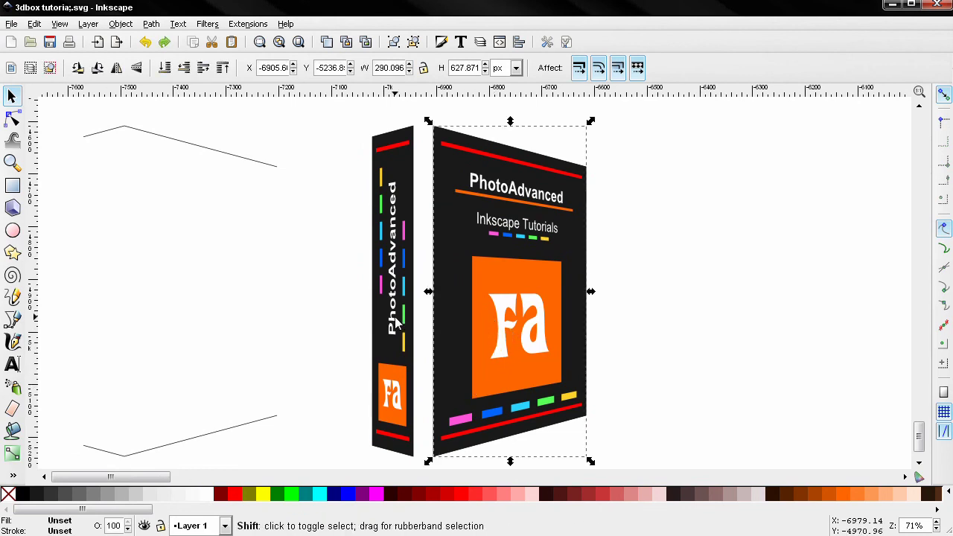
left_click(394, 324, "shift")
left_click_drag(452, 345, 746, 360)
left_click_drag(617, 368, 311, 364)
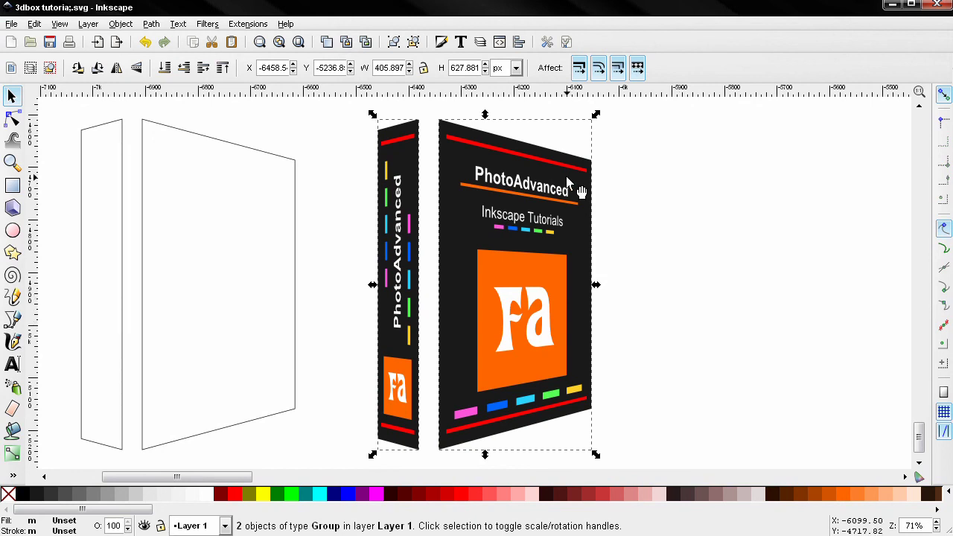
left_click(698, 246)
Align the spine group to the last-selected front cover, centred vertically and with its tall inner edge touching the cover's adjoining edge.
left_click(406, 317)
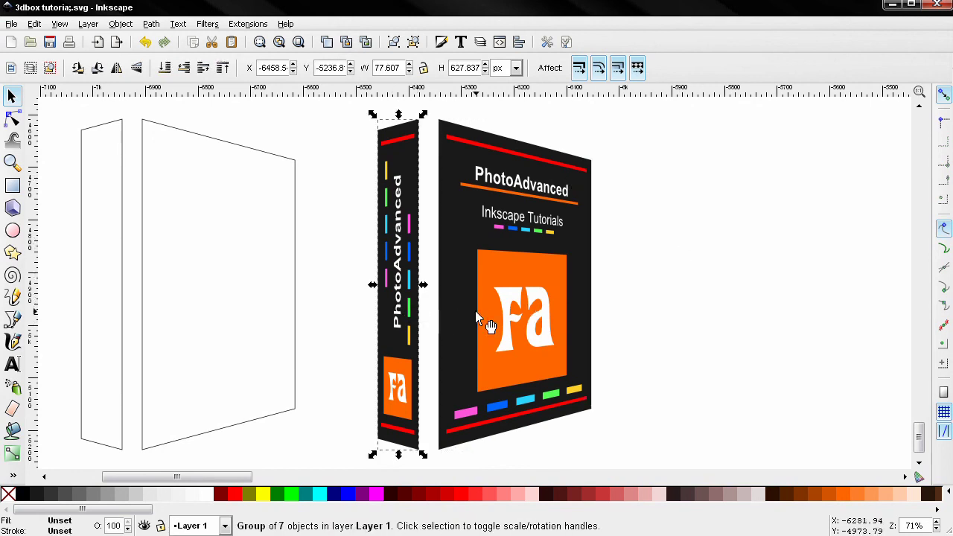
left_click(519, 317, "shift")
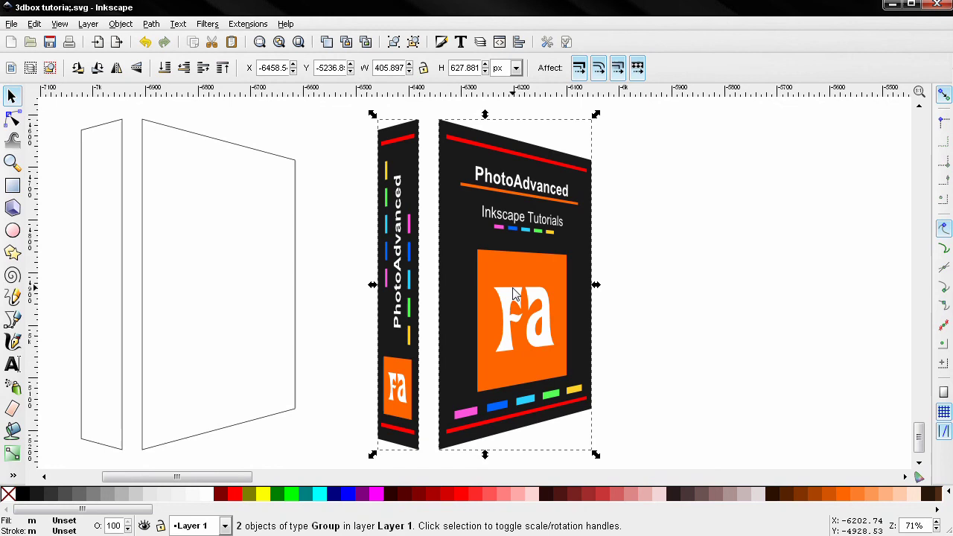
left_click(519, 41)
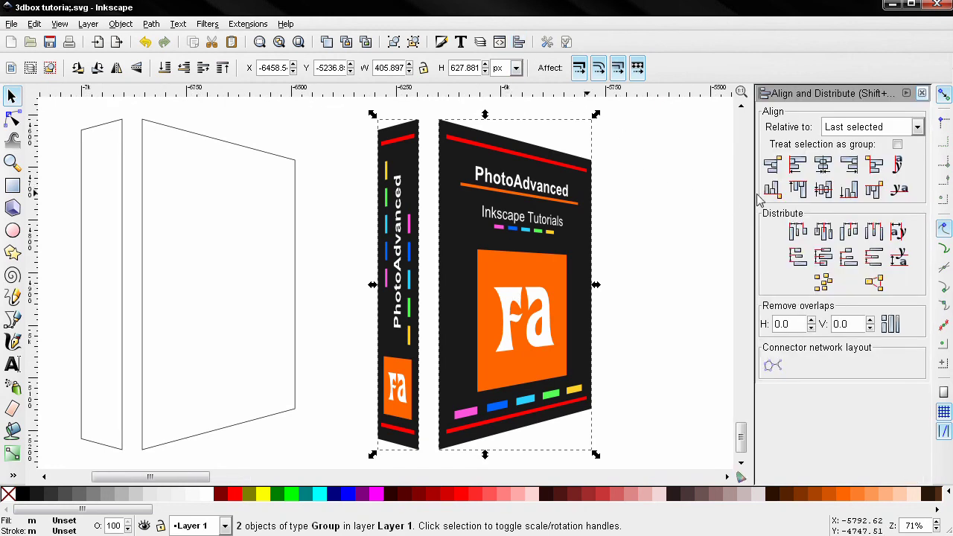
left_click(823, 190)
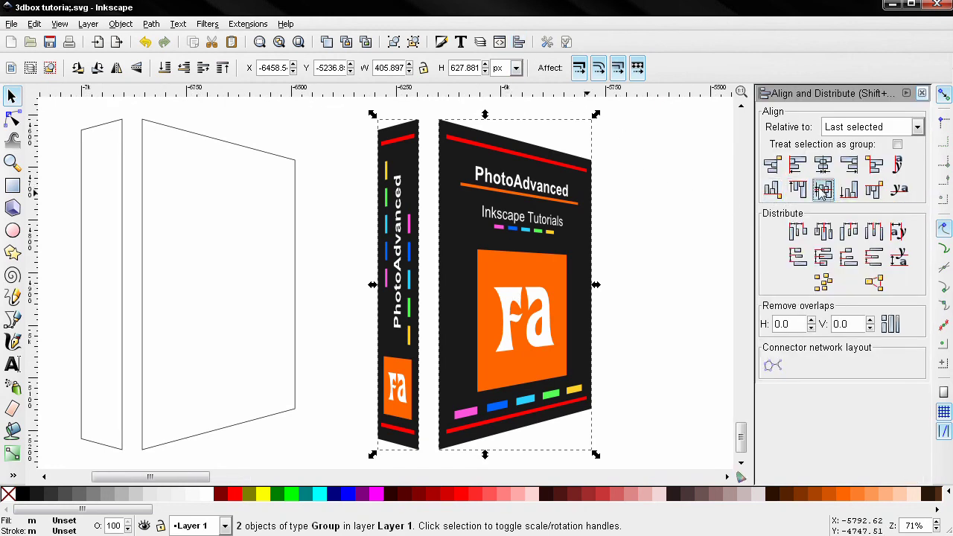
left_click(773, 167)
left_click(684, 243)
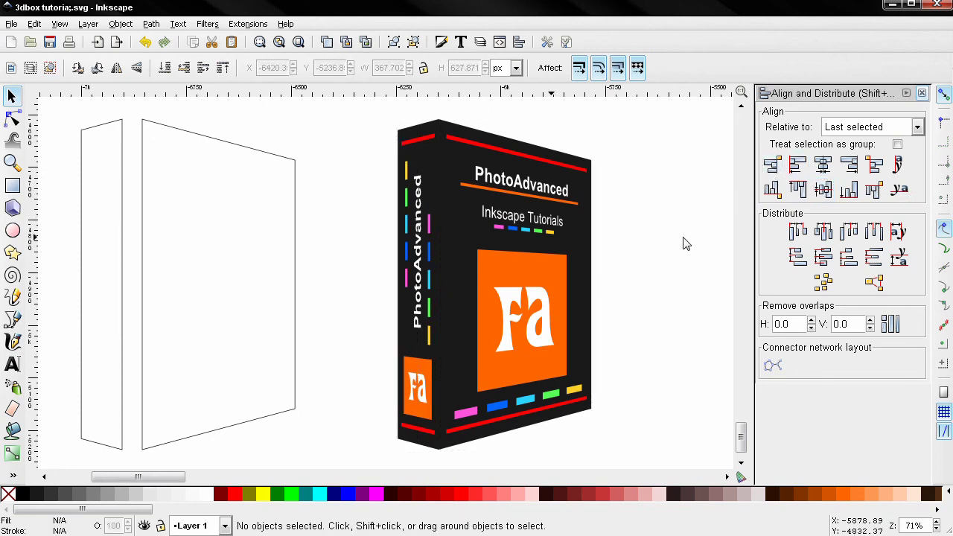
scroll(685, 242, "right", 1)
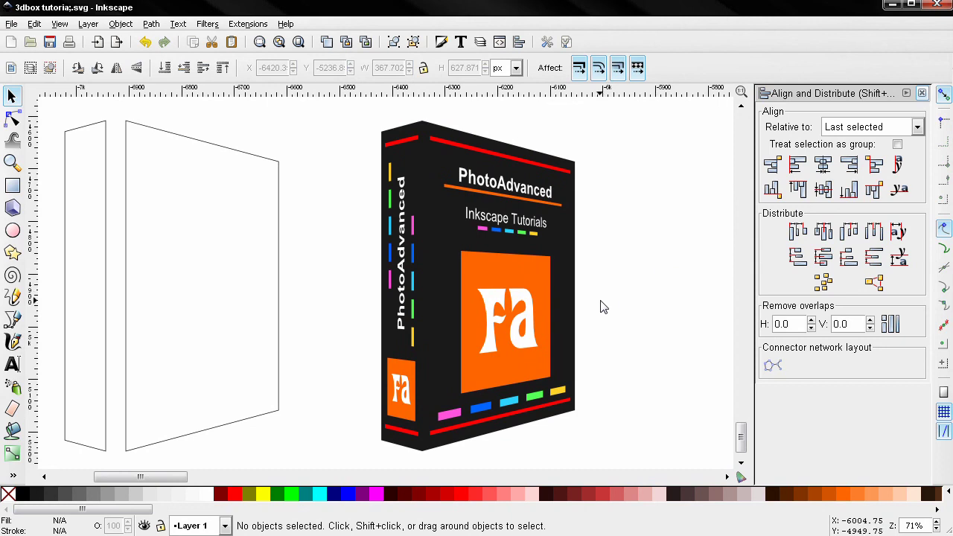
scroll(611, 279, "right", 3)
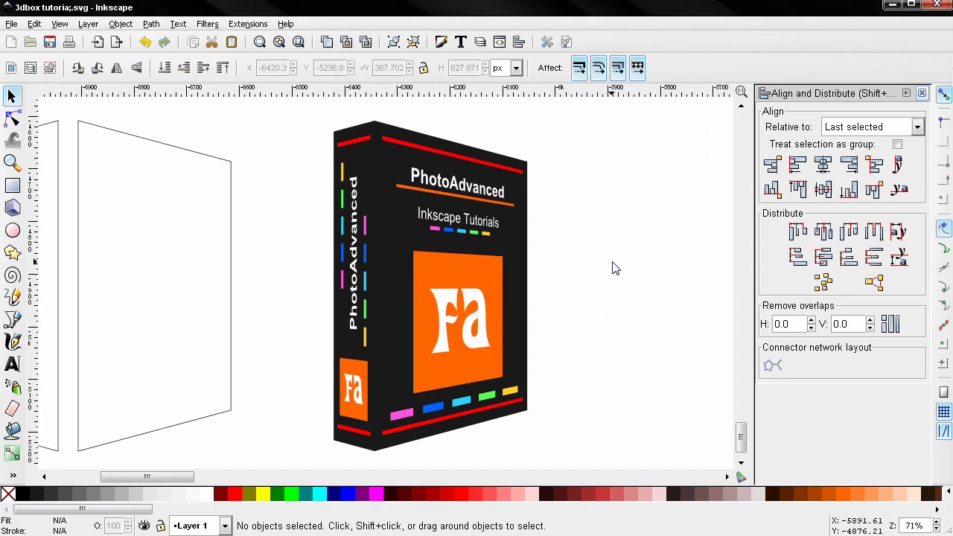